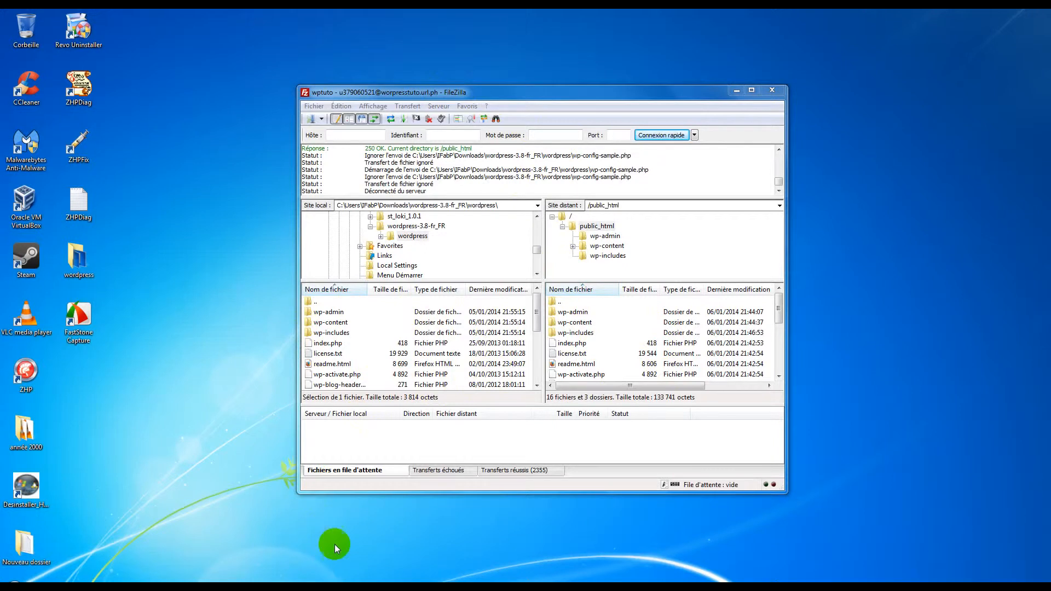
Minimize the FileZilla window now that the WordPress files are in public_html
left_click(738, 91)
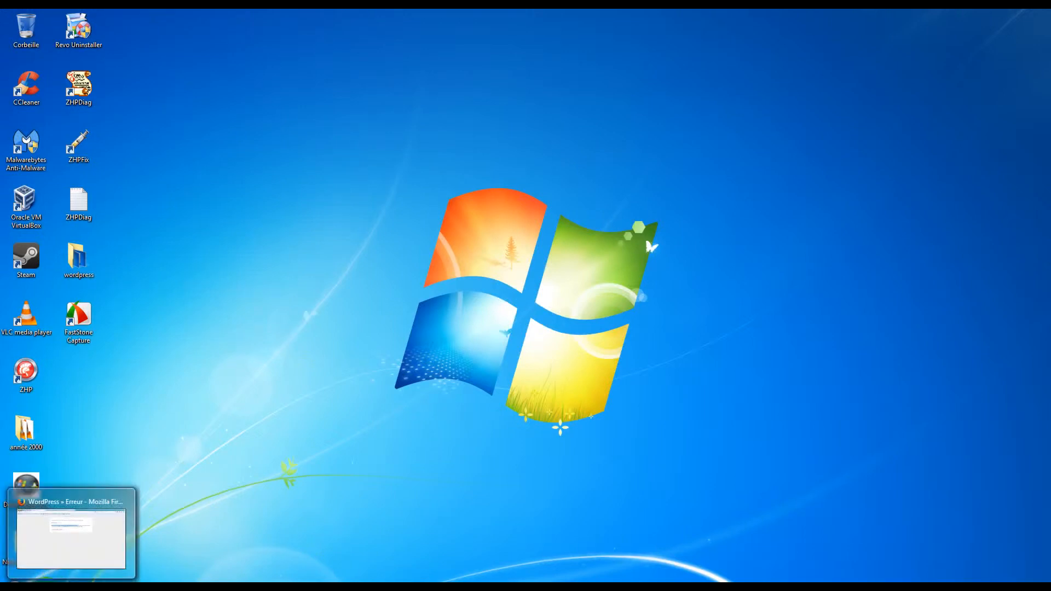
Read Firefox's notice about the missing wp-config.php file, then bring FileZilla back to the front
left_click(58, 578)
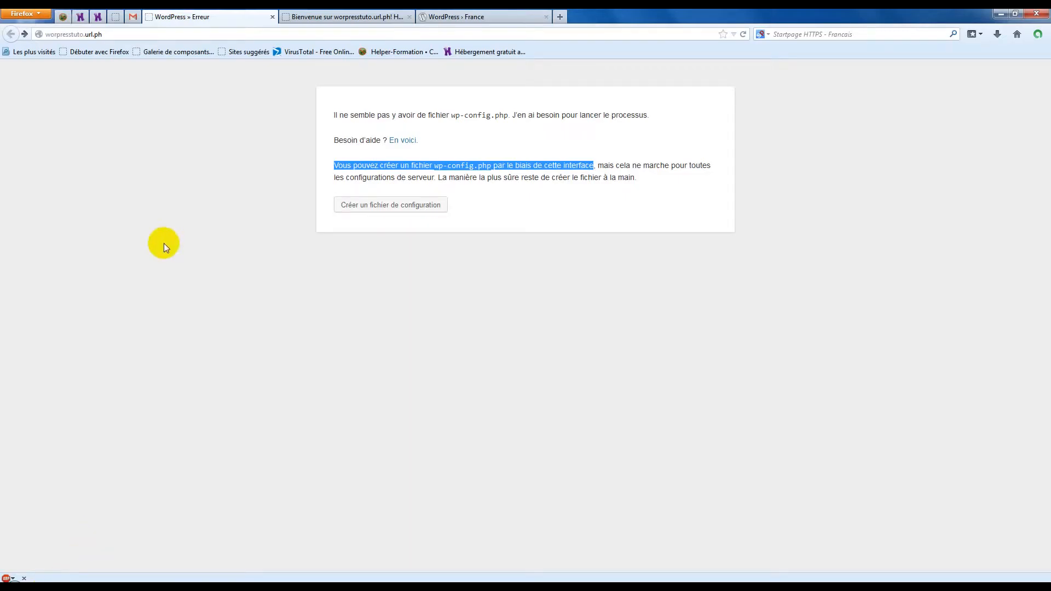
left_click(87, 34)
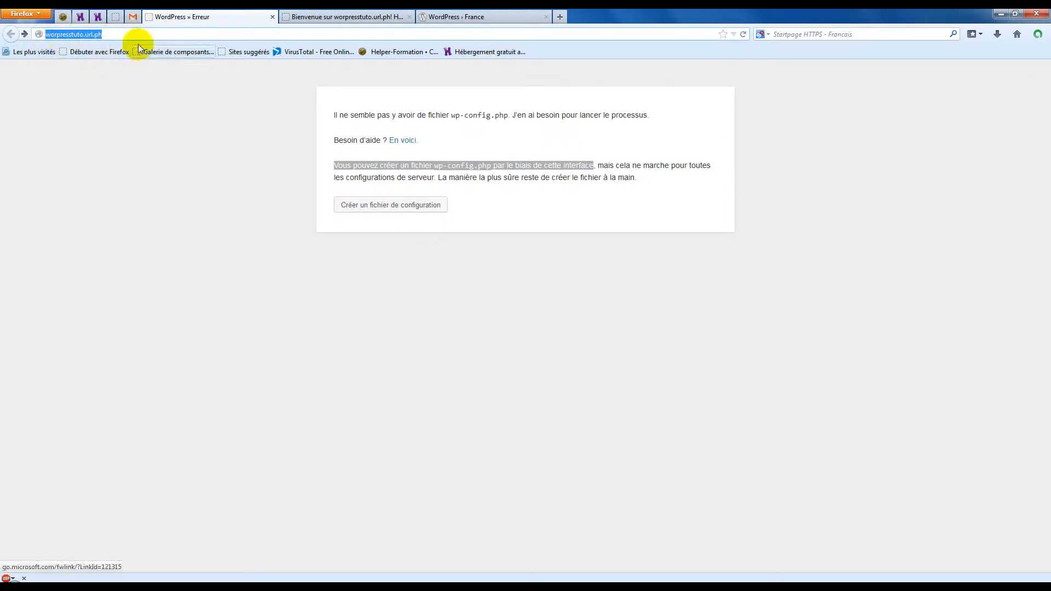
left_click(106, 34)
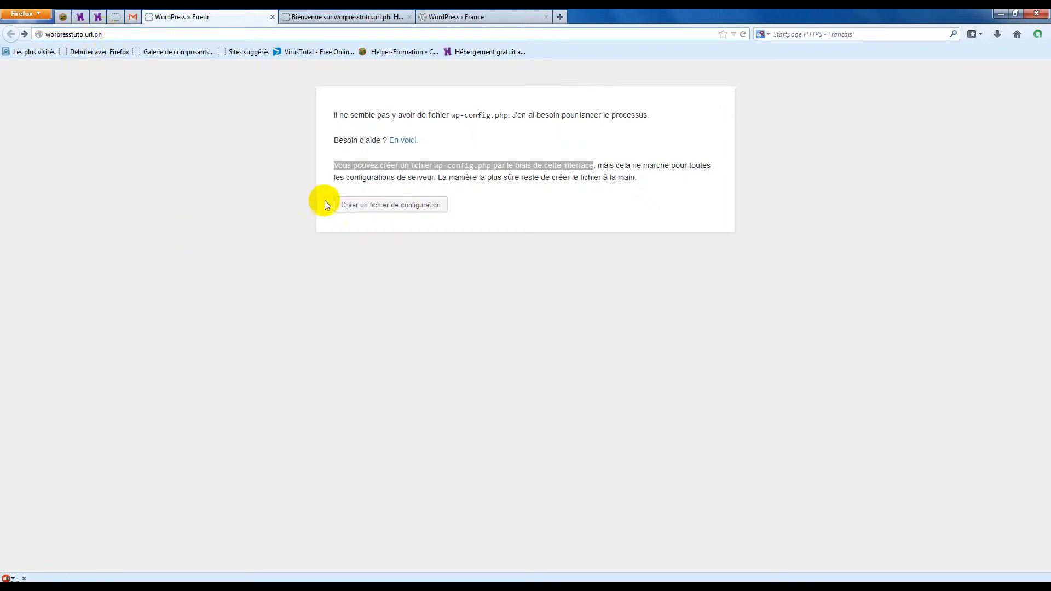
left_click(425, 143)
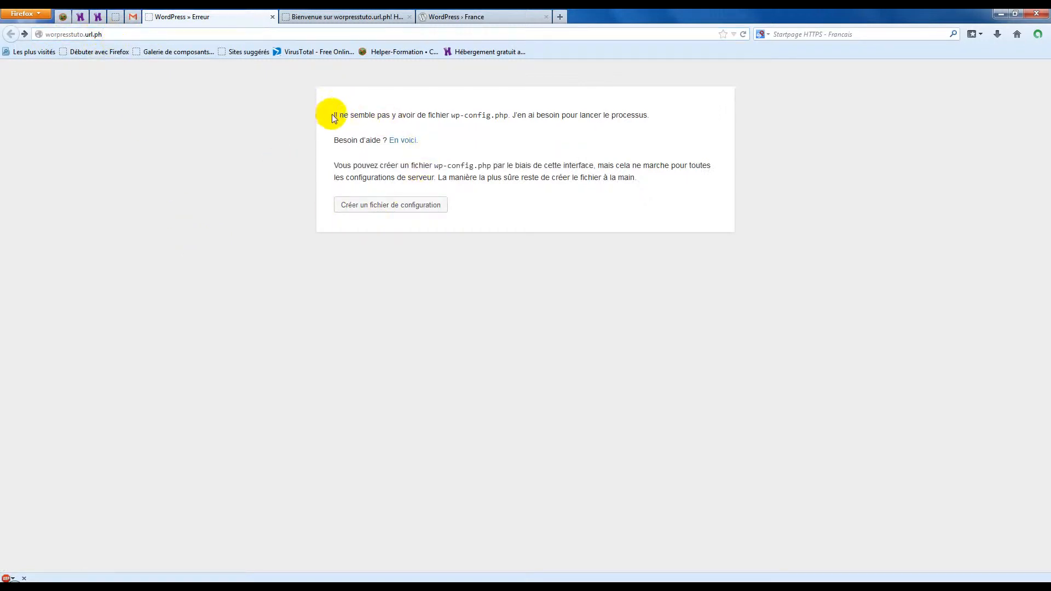
left_click_drag(332, 116, 666, 122)
left_click(666, 121)
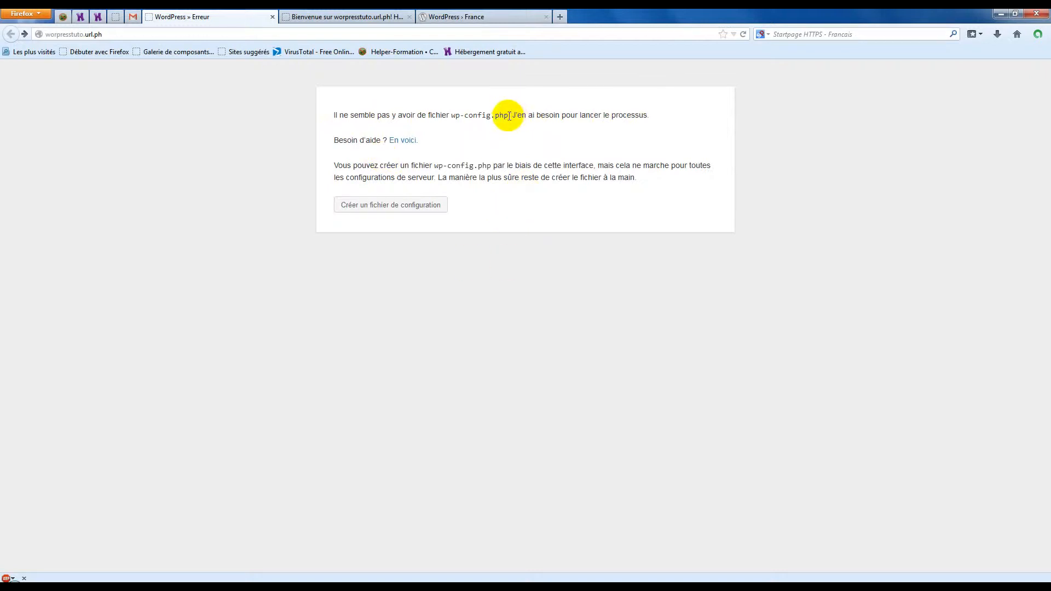
left_click_drag(508, 115, 448, 113)
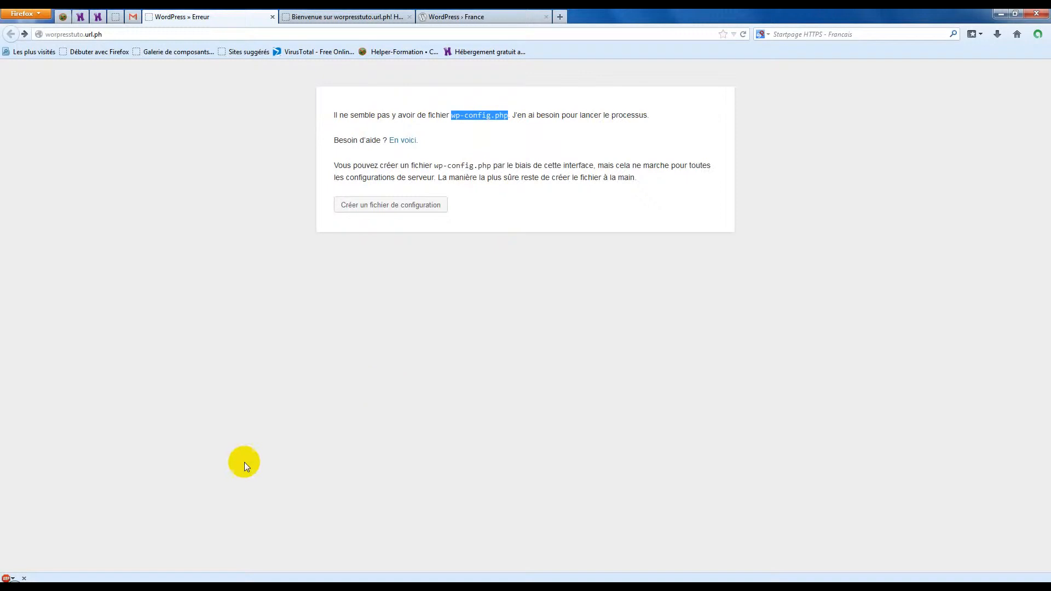
left_click(177, 578)
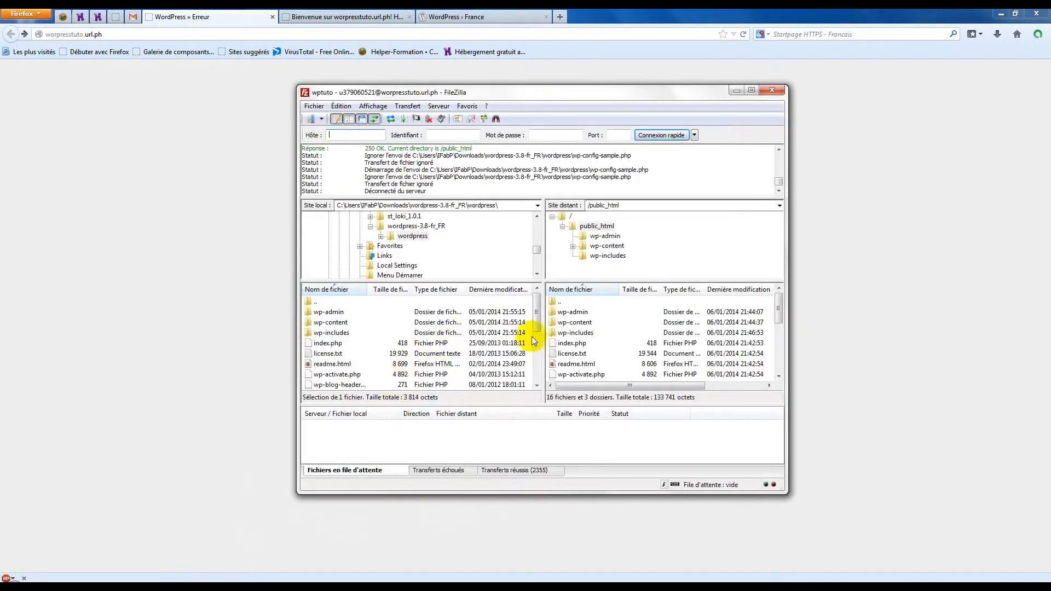
Widen the local Nom de fichier column, select wp-config-sample.php, and minimize FileZilla
left_click_drag(536, 321, 537, 343)
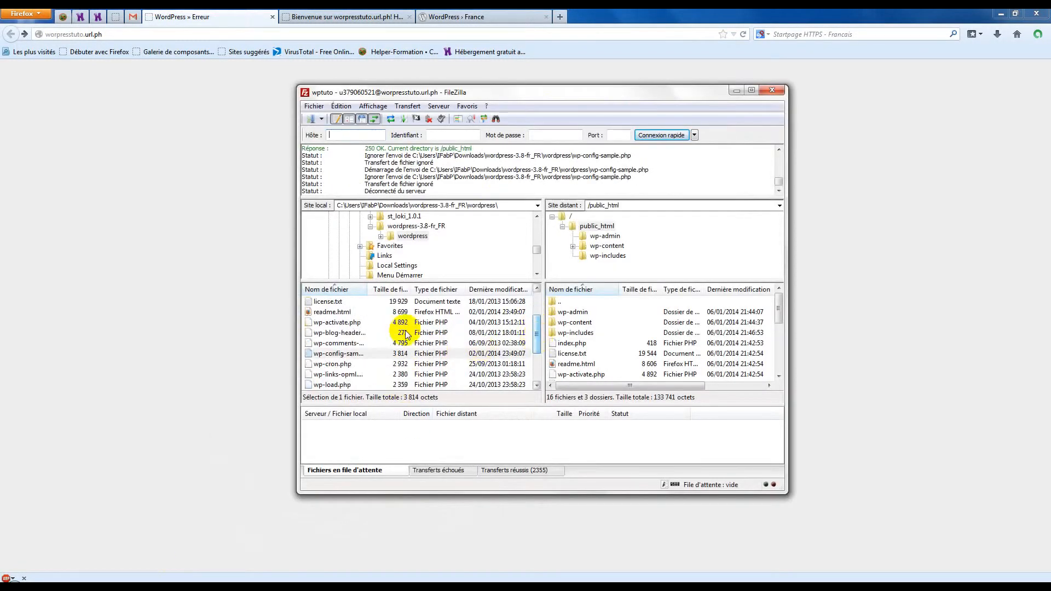
left_click_drag(370, 289, 413, 302)
left_click(350, 353)
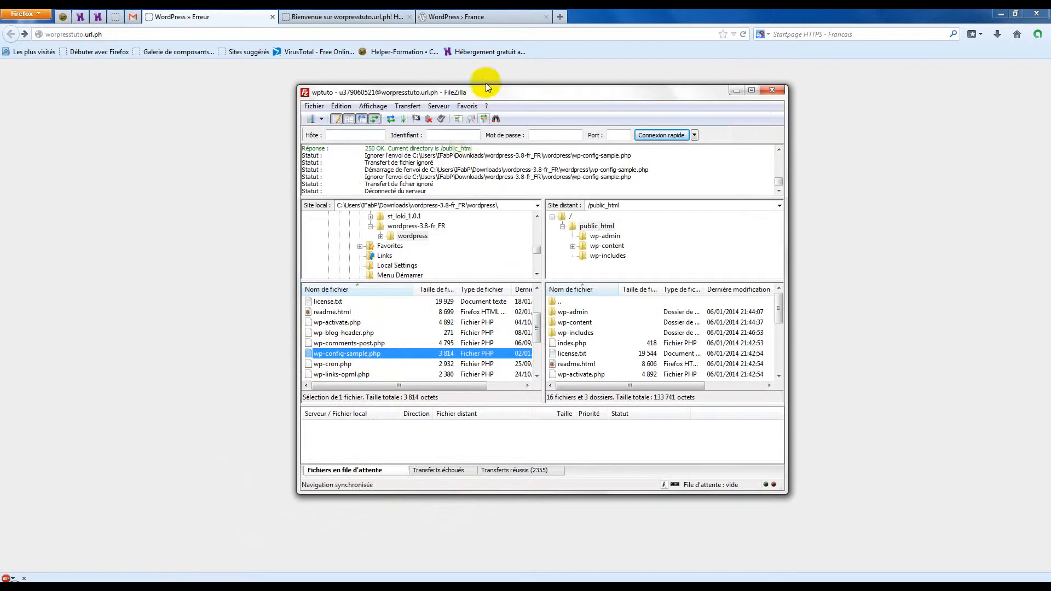
left_click_drag(487, 93, 743, 186)
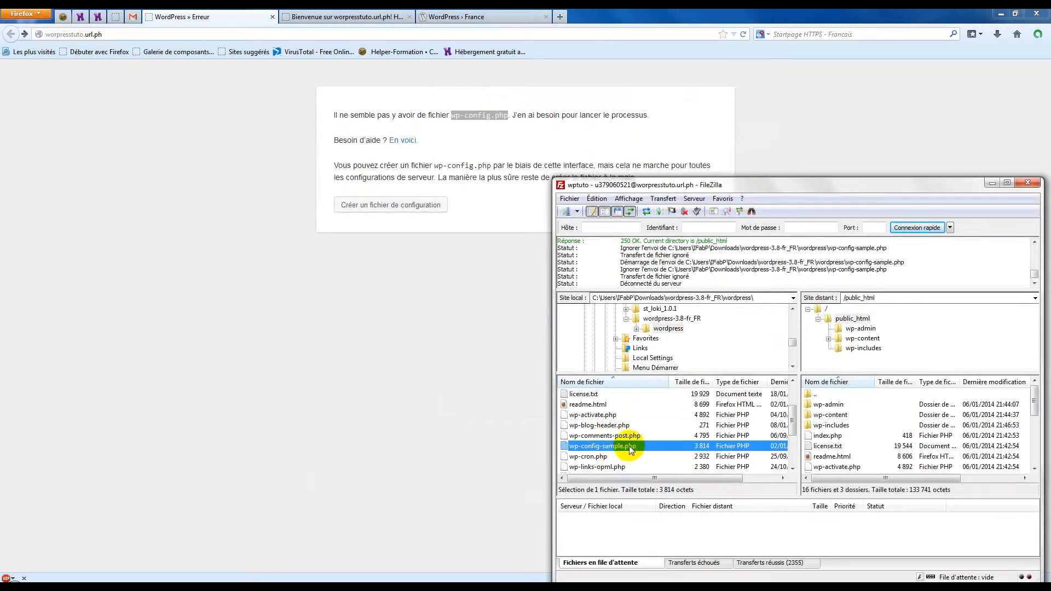
left_click(990, 185)
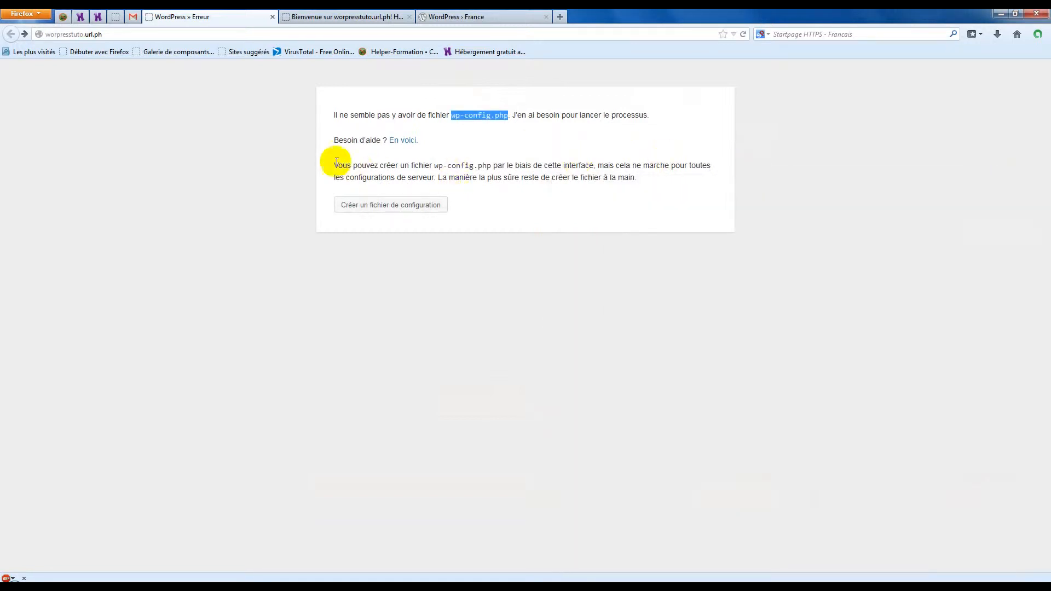
left_click_drag(337, 165, 435, 178)
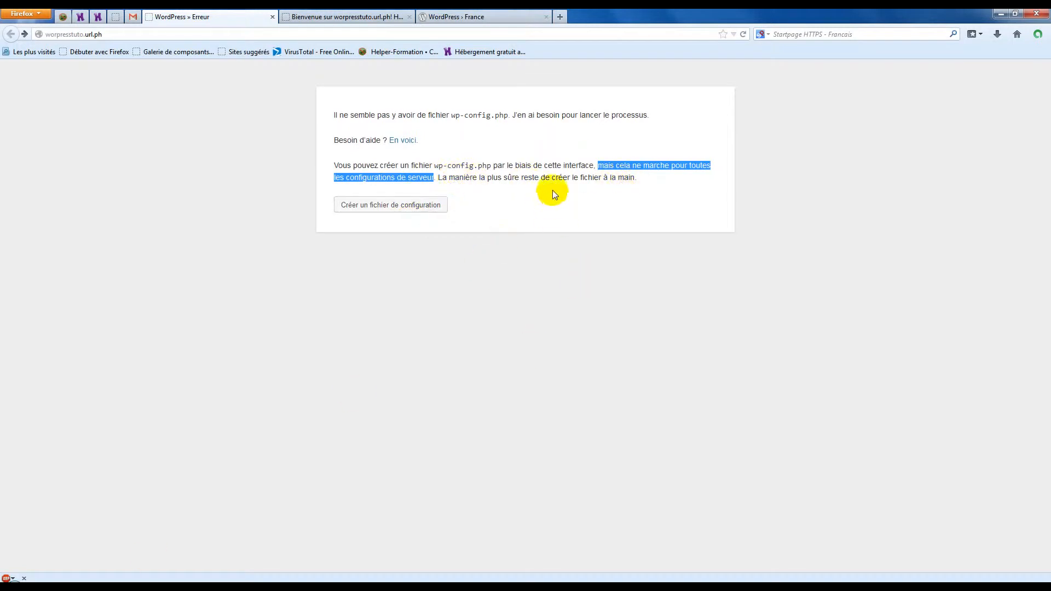
left_click(50, 588)
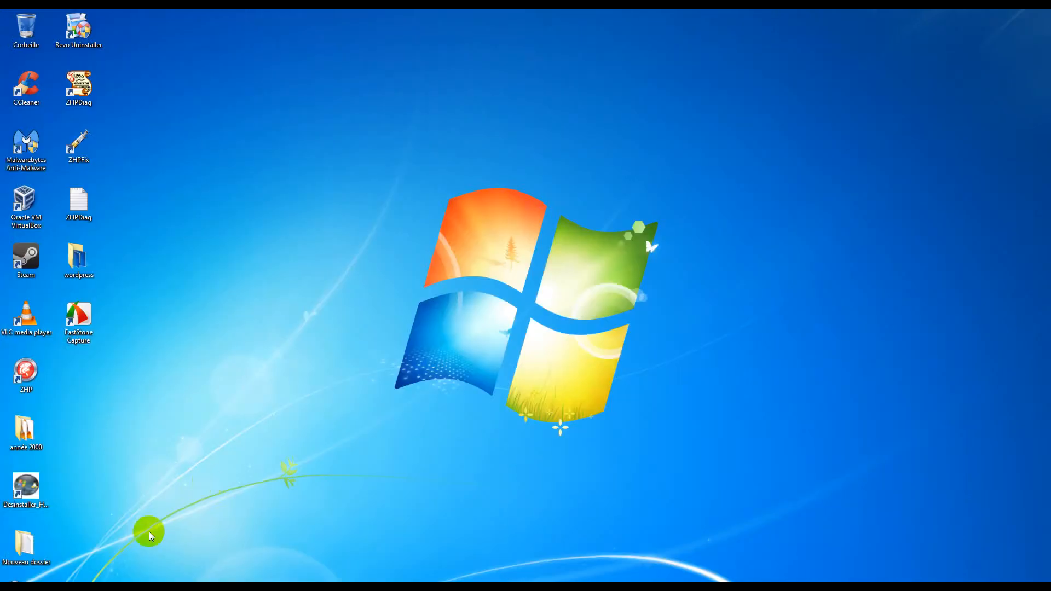
left_click(149, 582)
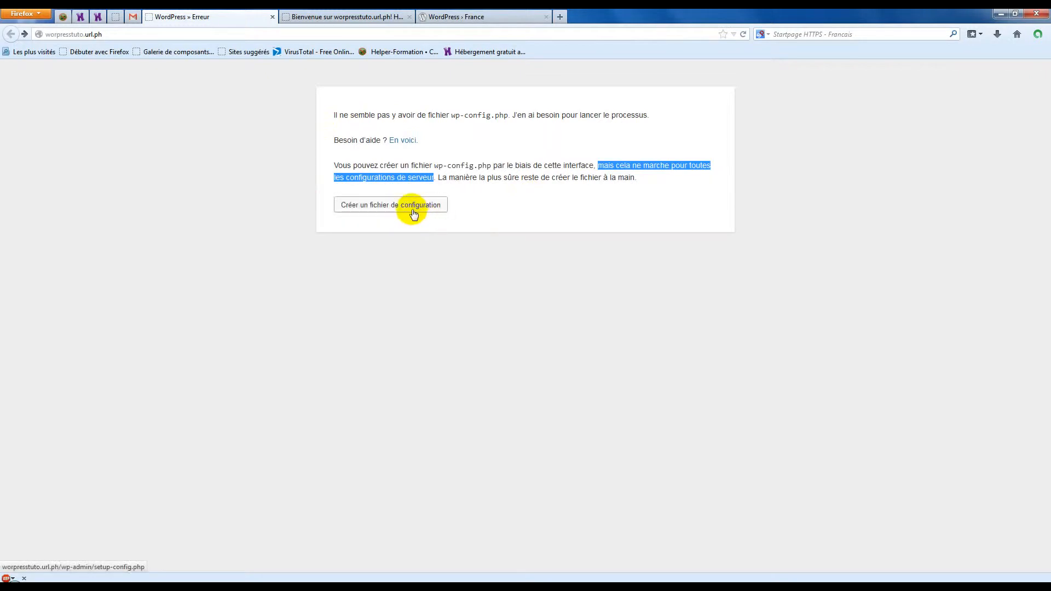
Start creating wp-config.php and review the five database details WordPress needs
left_click(368, 210)
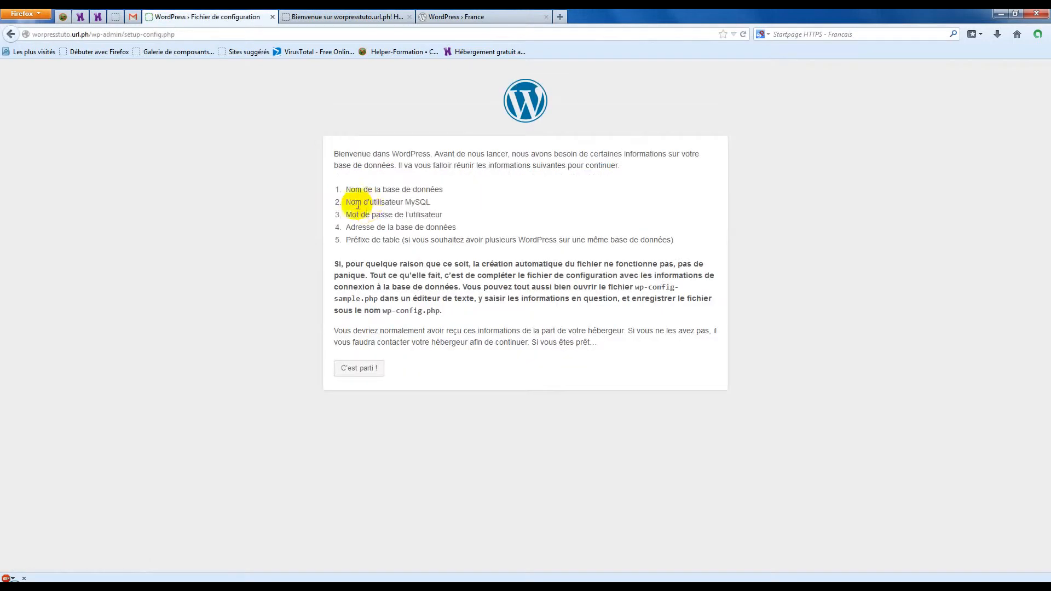
left_click_drag(345, 190, 457, 196)
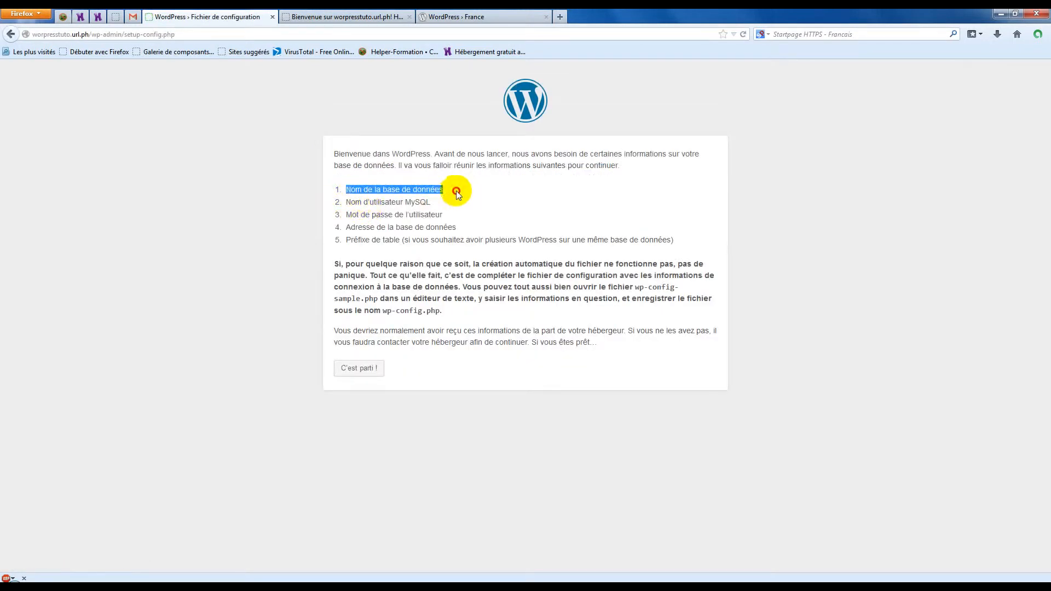
left_click_drag(346, 203, 433, 202)
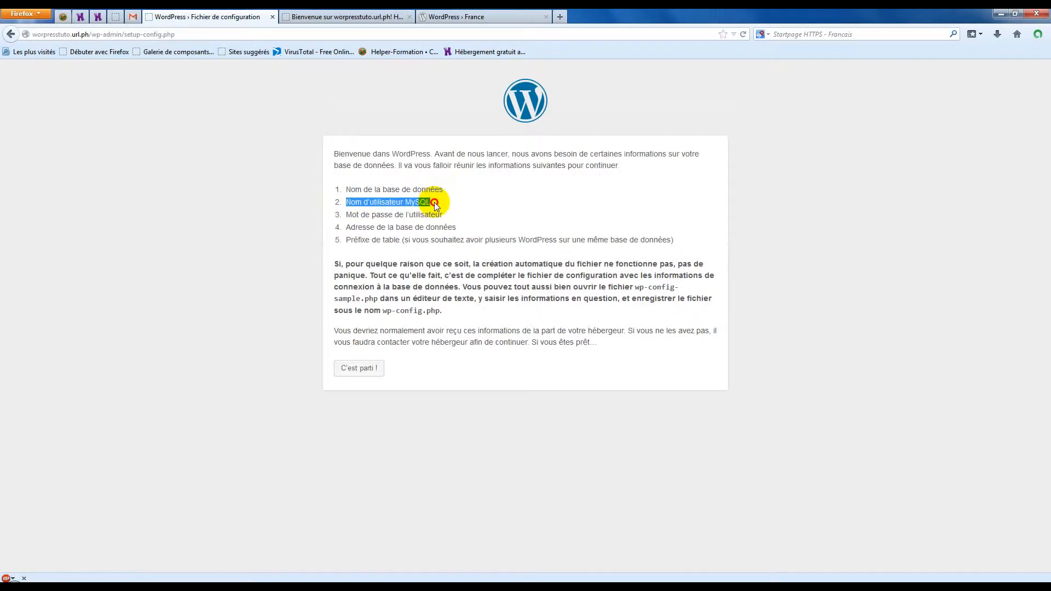
left_click_drag(346, 216, 456, 218)
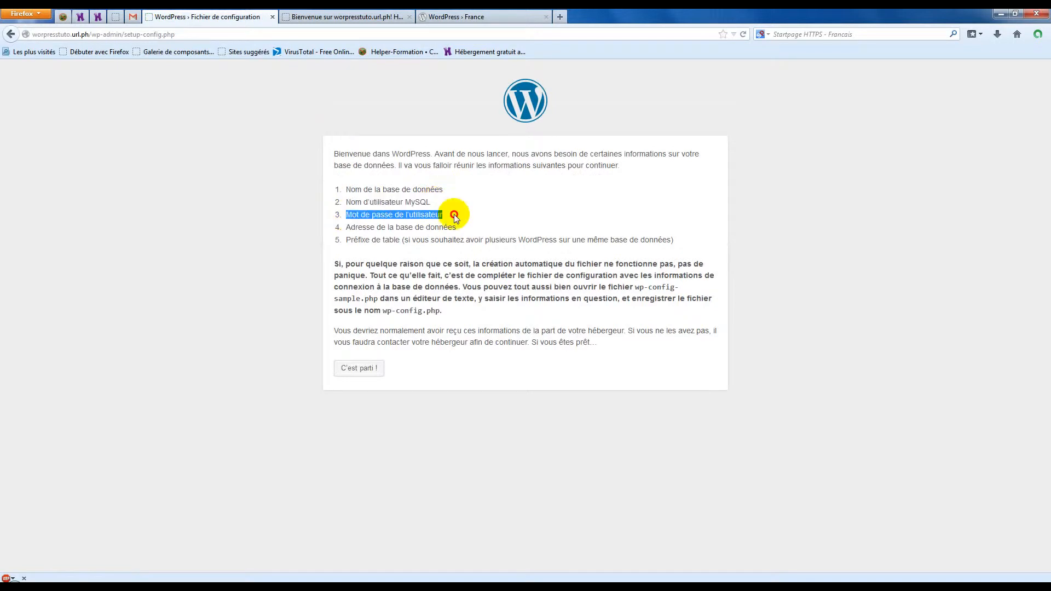
left_click_drag(346, 228, 457, 227)
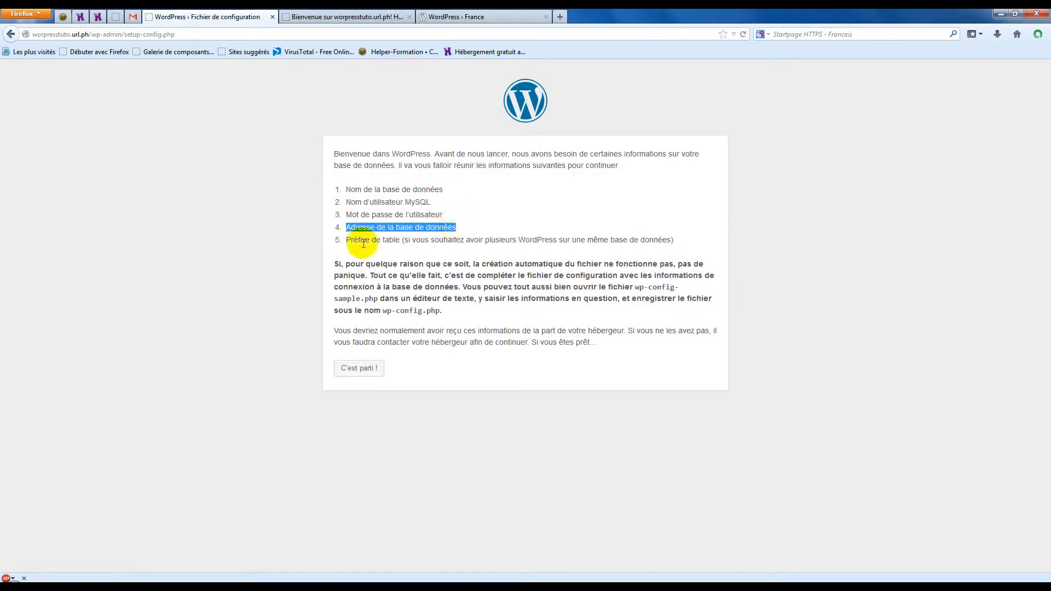
left_click_drag(346, 242, 676, 244)
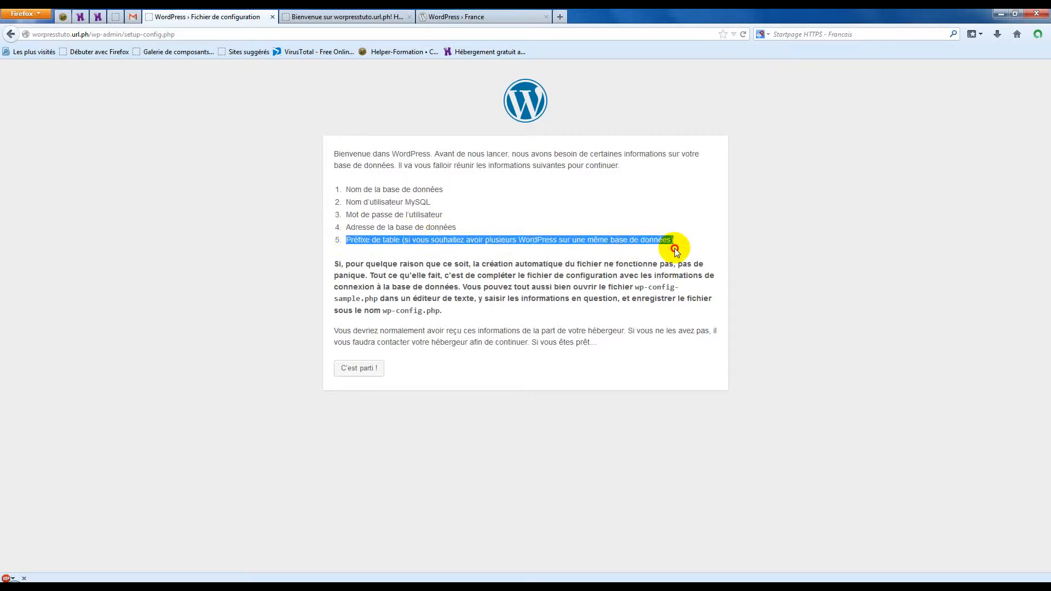
left_click(706, 224)
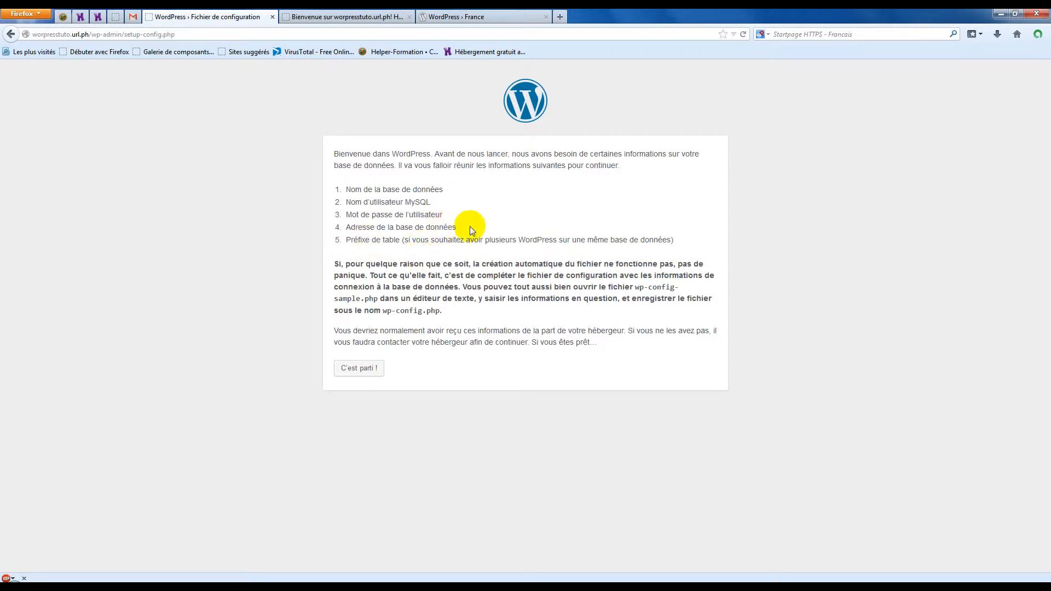
Note the four required details and optional table prefix, open the database form, then switch to Hostinger
left_click_drag(348, 188, 457, 227)
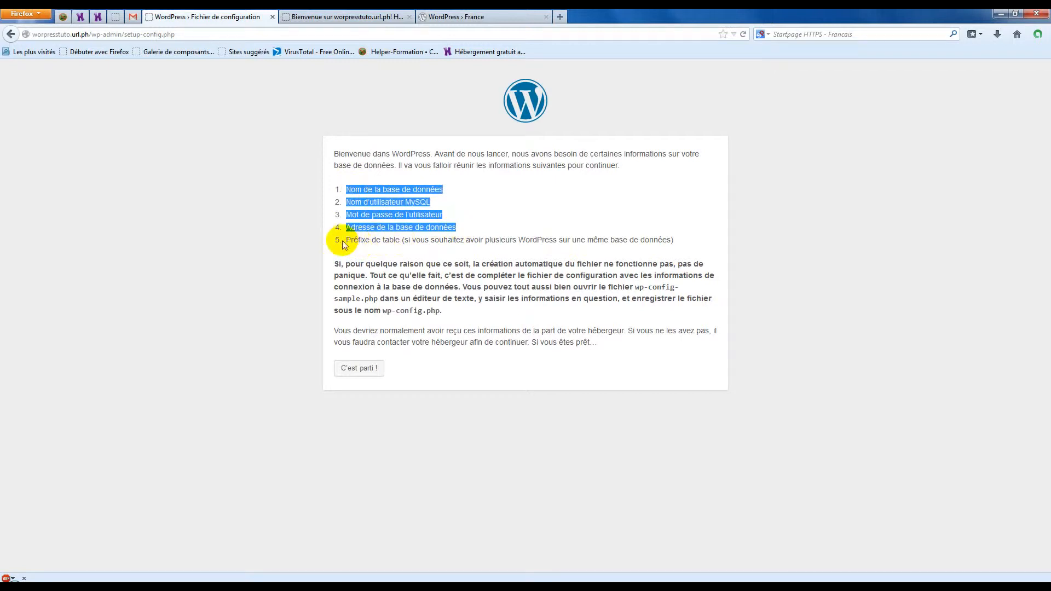
left_click_drag(346, 240, 689, 248)
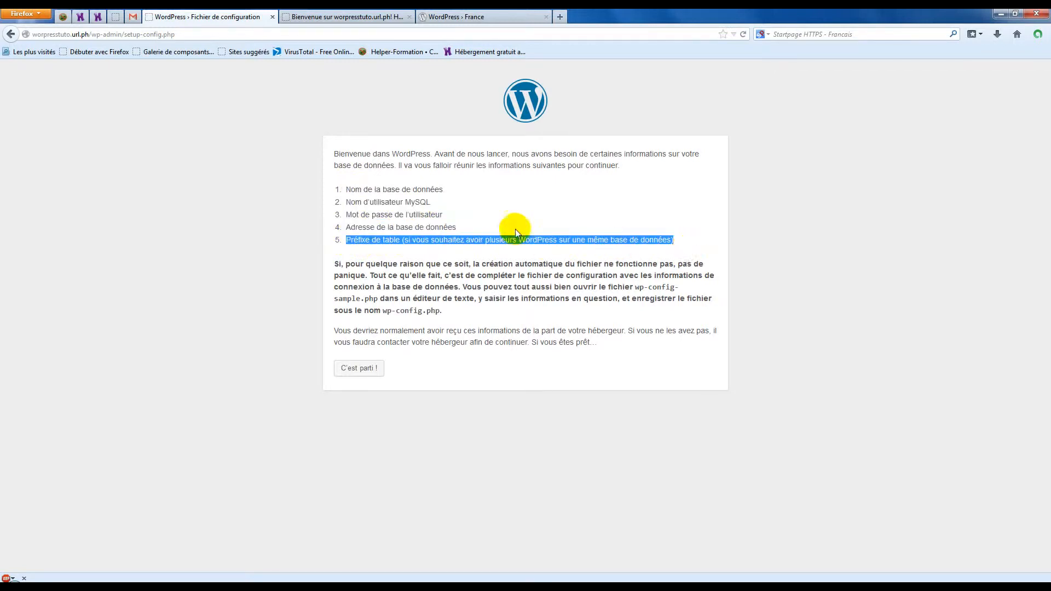
left_click_drag(465, 226, 342, 192)
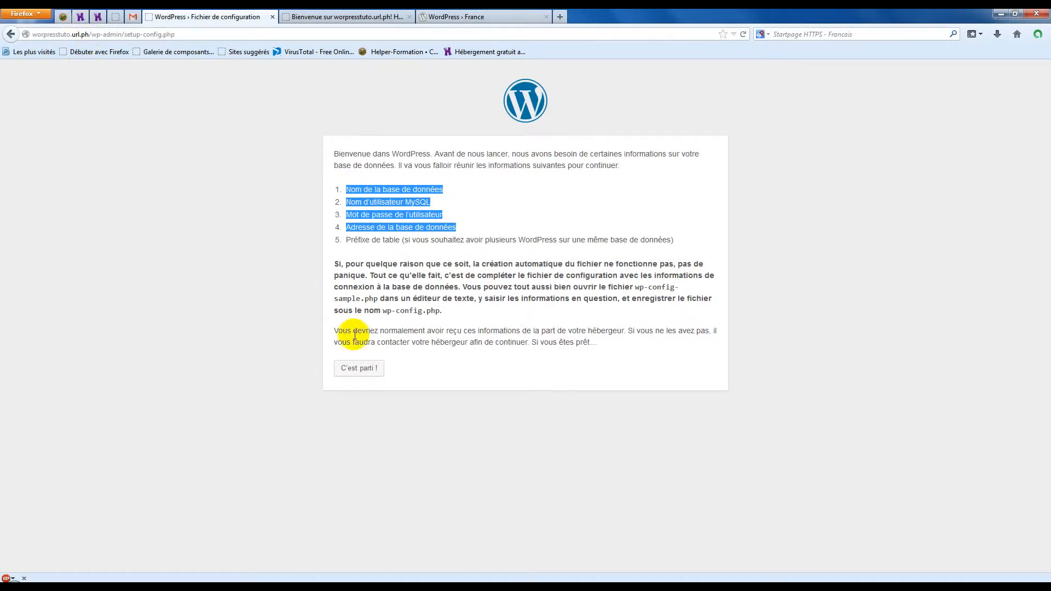
left_click(366, 373)
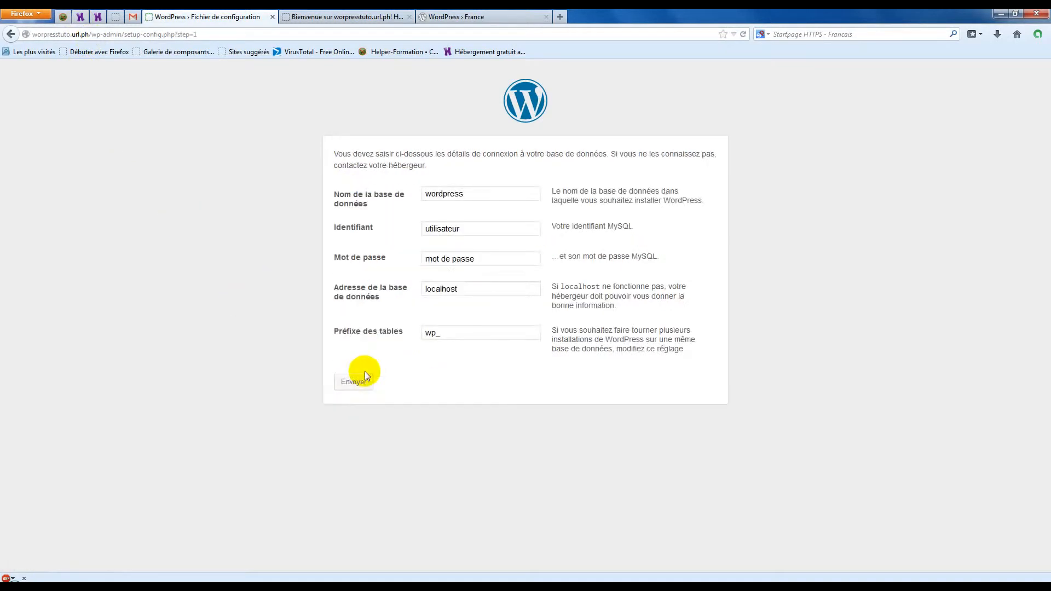
left_click(81, 16)
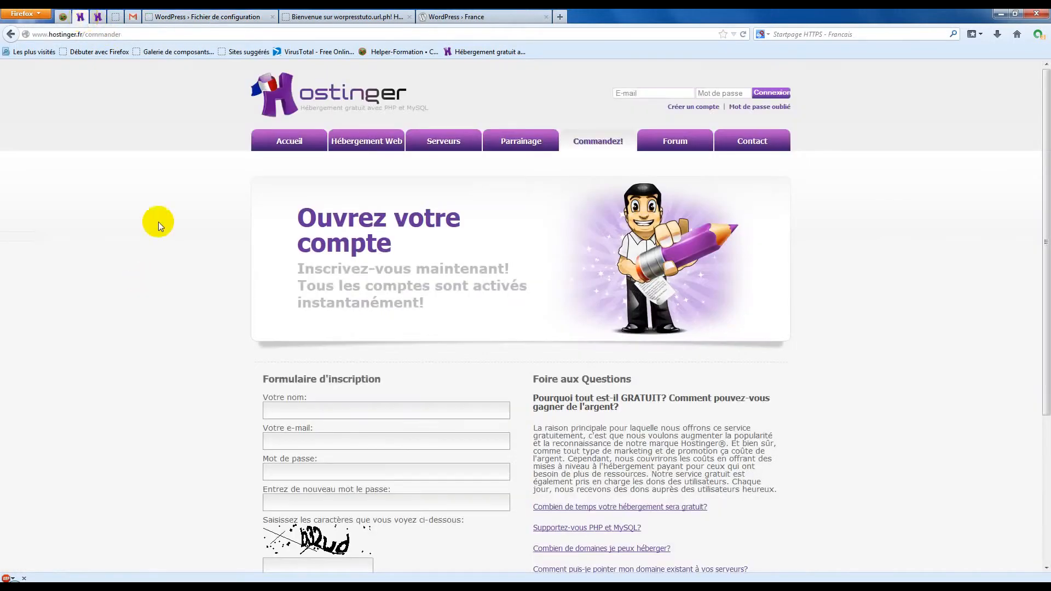
Go to the Hostinger control panel's Accueil page and scroll through its Fichiers and Avancé tools
left_click(95, 18)
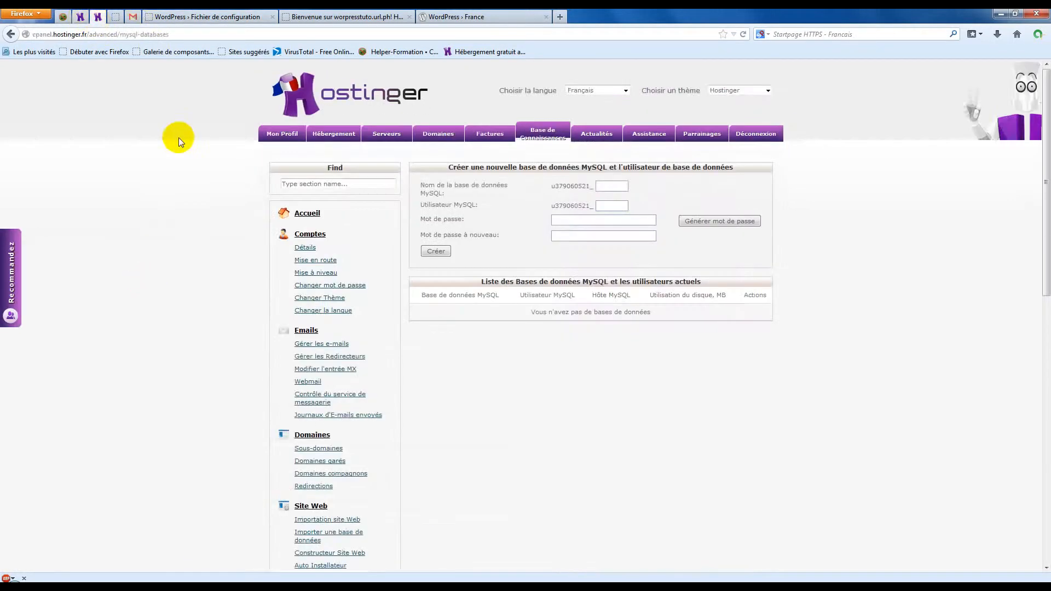
left_click(311, 235)
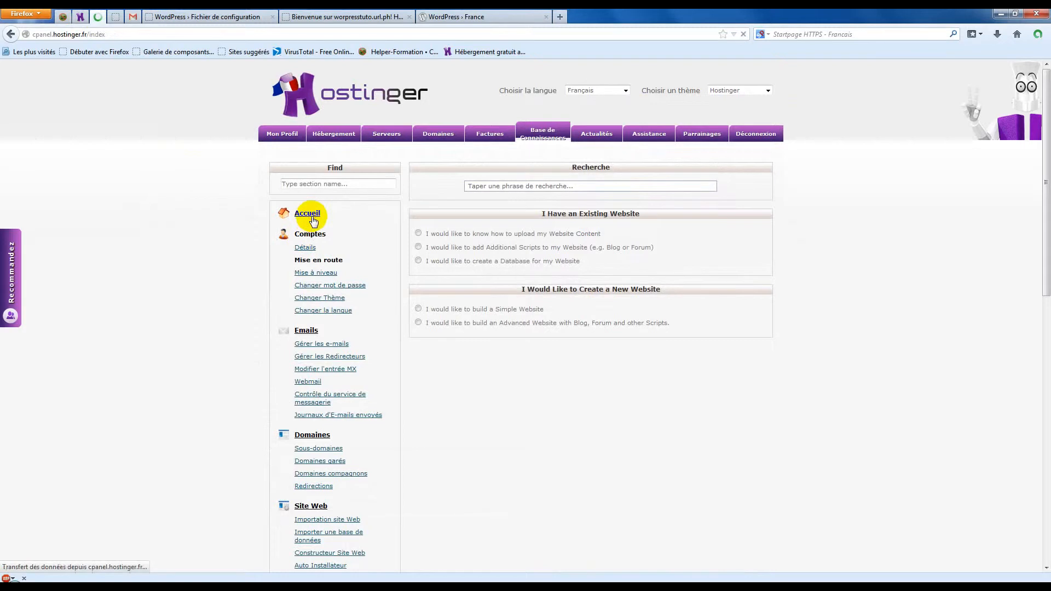
scroll(215, 315, "down", 15)
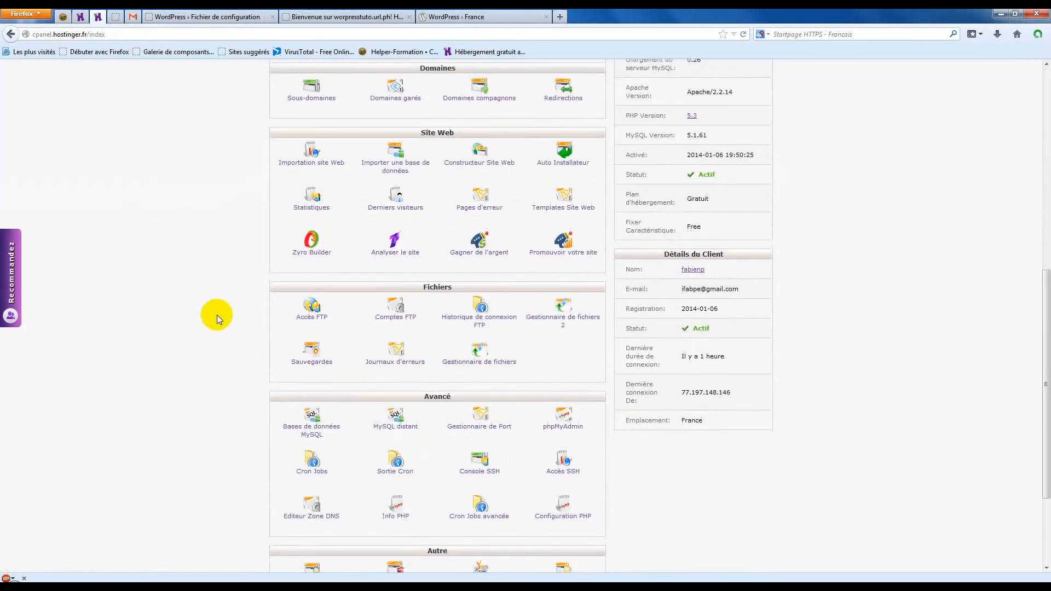
scroll(217, 319, "up", 15)
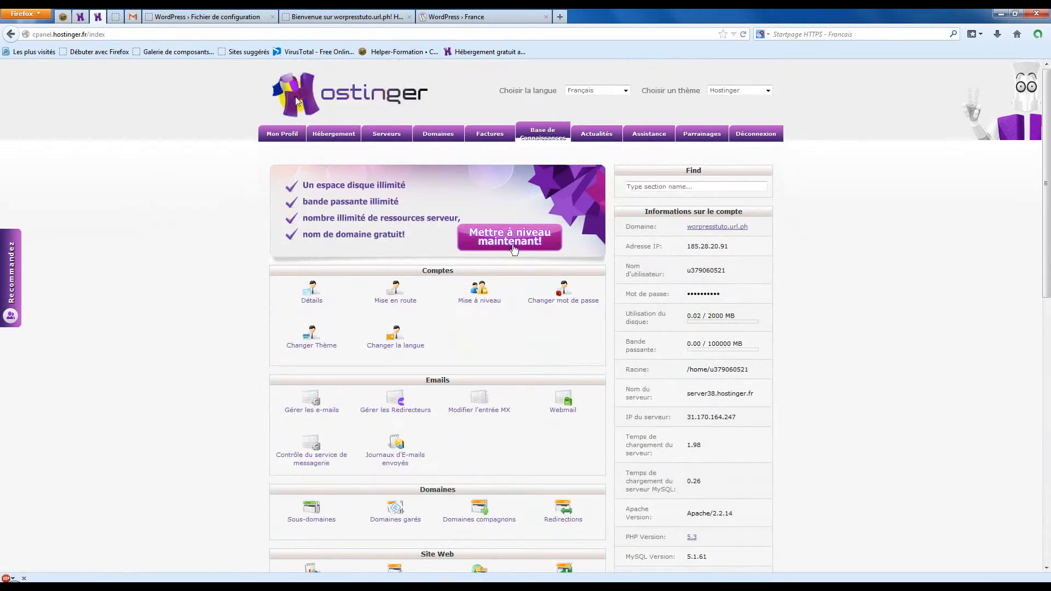
scroll(221, 317, "down", 5)
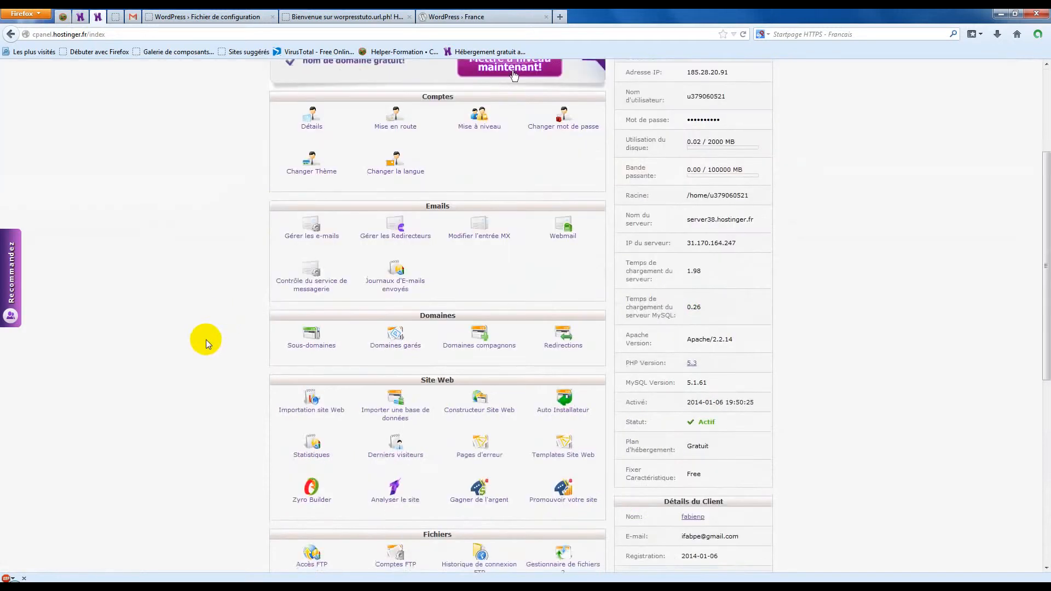
scroll(206, 340, "up", 5)
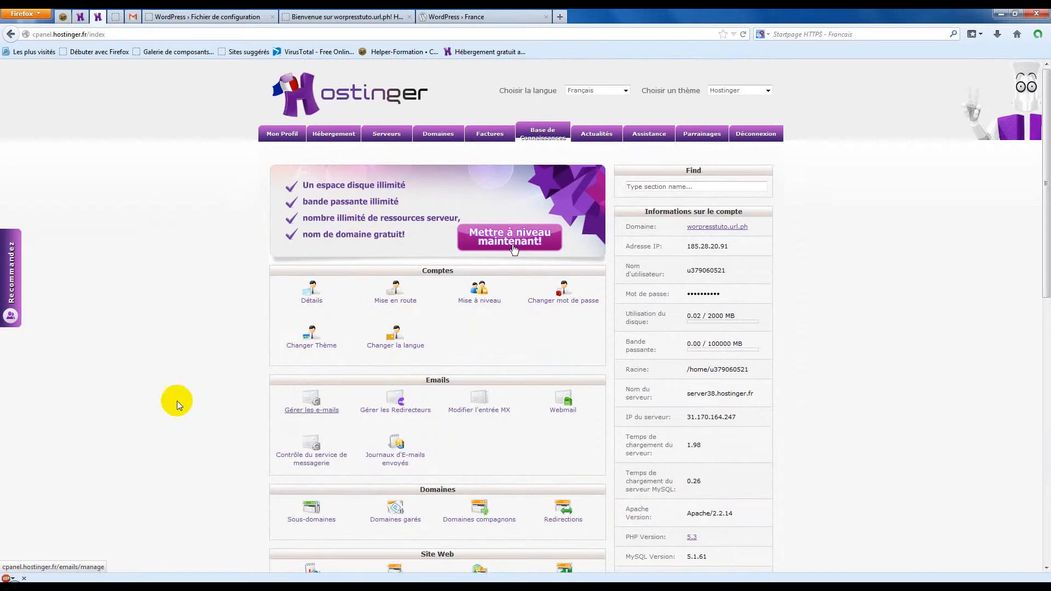
scroll(174, 416, "down", 8)
scroll(172, 427, "down", 6)
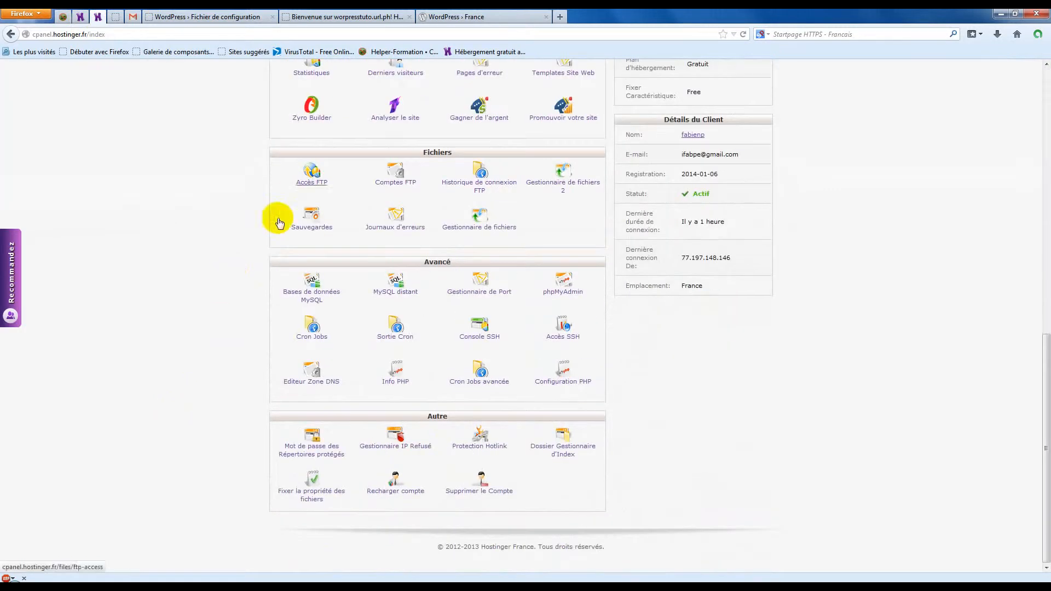
Open Bases de données MySQL and note the 'Vous n'avez pas de bases de données' message
left_click(321, 296)
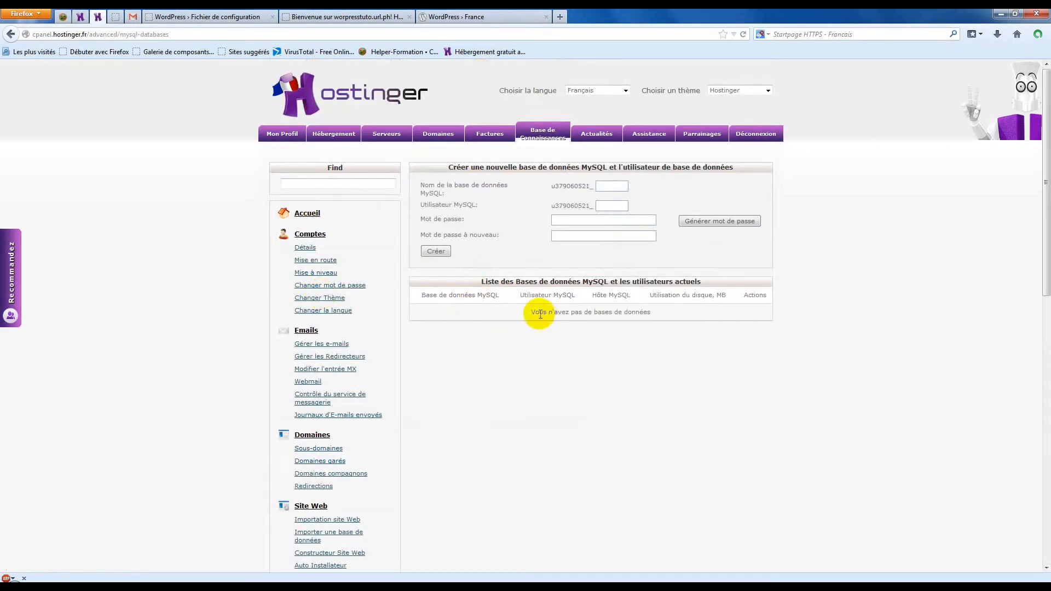
left_click_drag(531, 314, 661, 320)
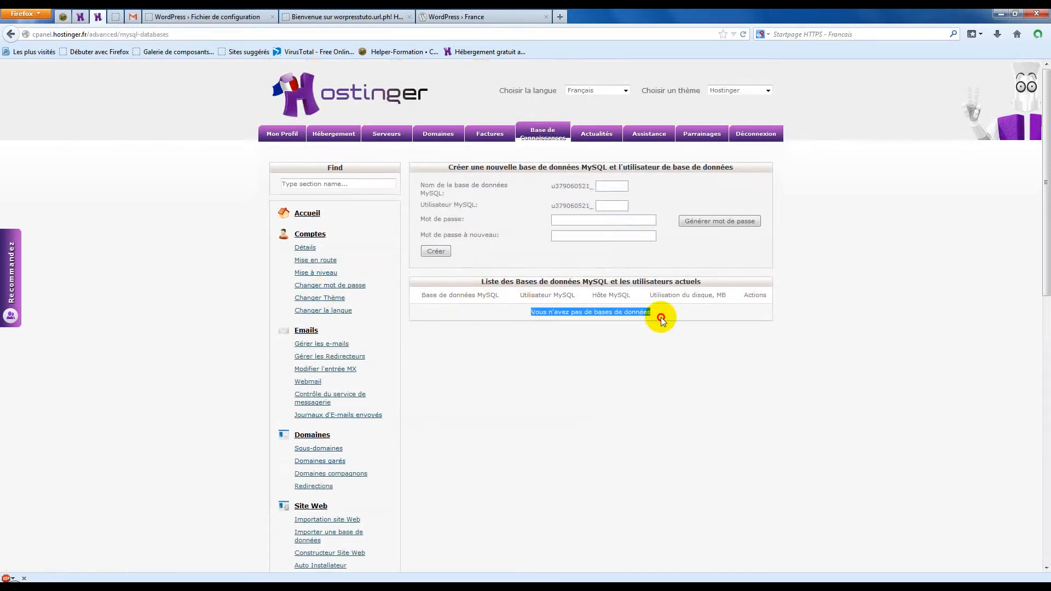
left_click(645, 347)
left_click_drag(605, 314, 527, 316)
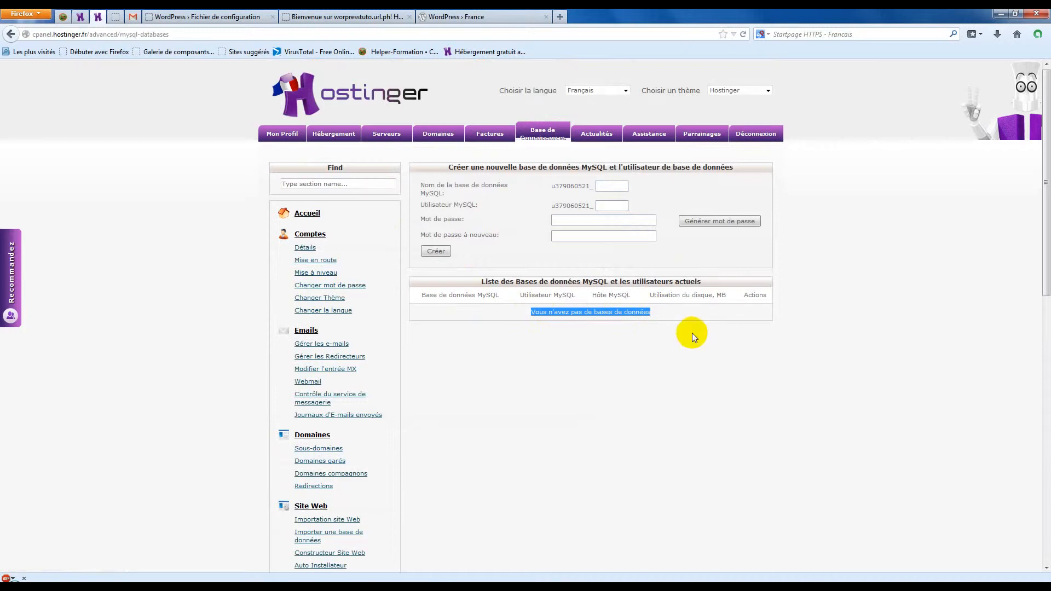
left_click(603, 187)
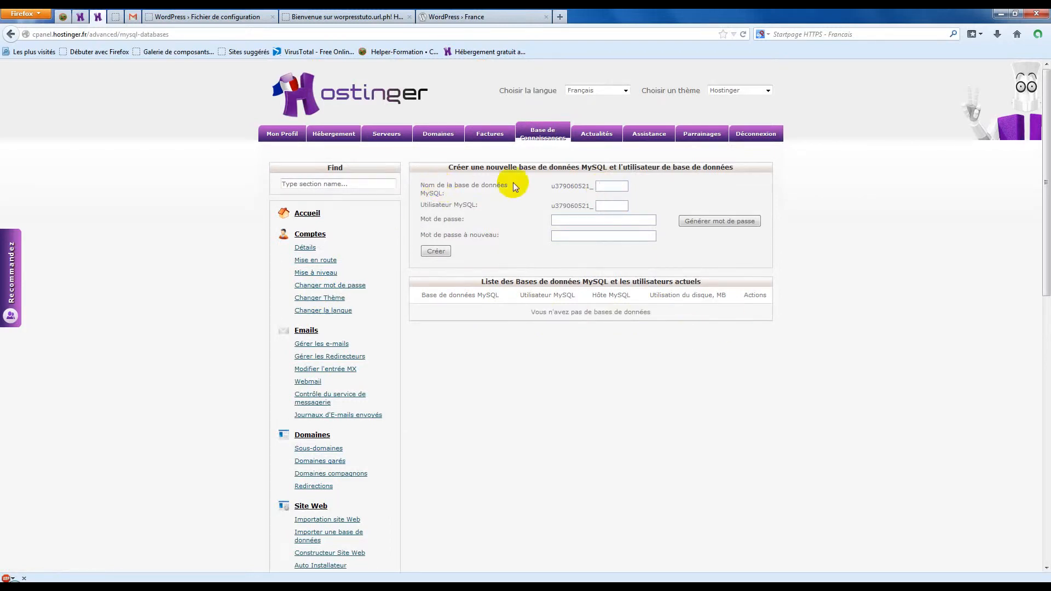
Enter wp as both the new database name and the MySQL user name
left_click_drag(553, 189, 595, 186)
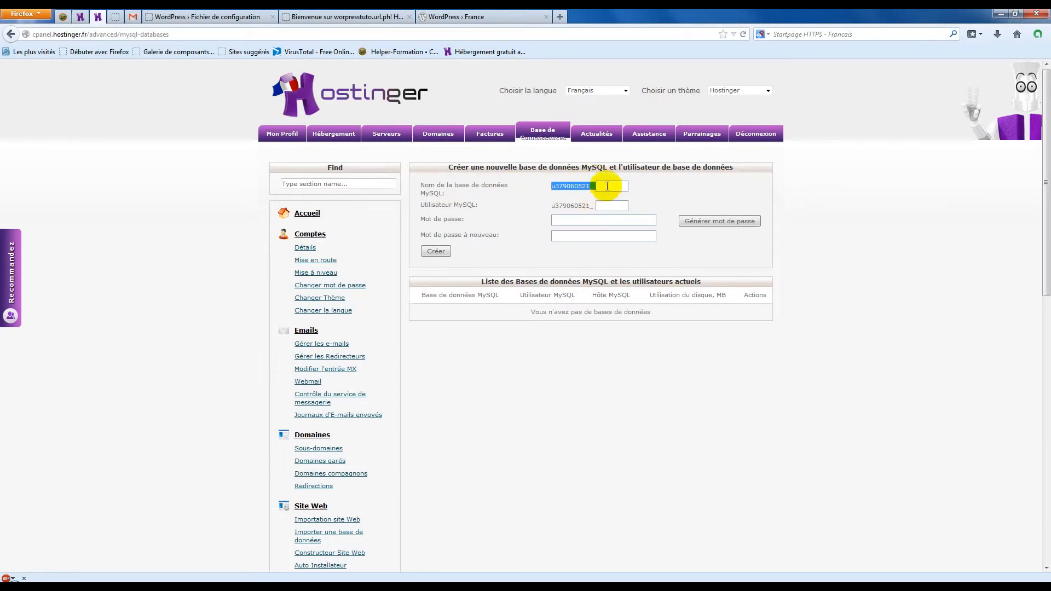
left_click(598, 187)
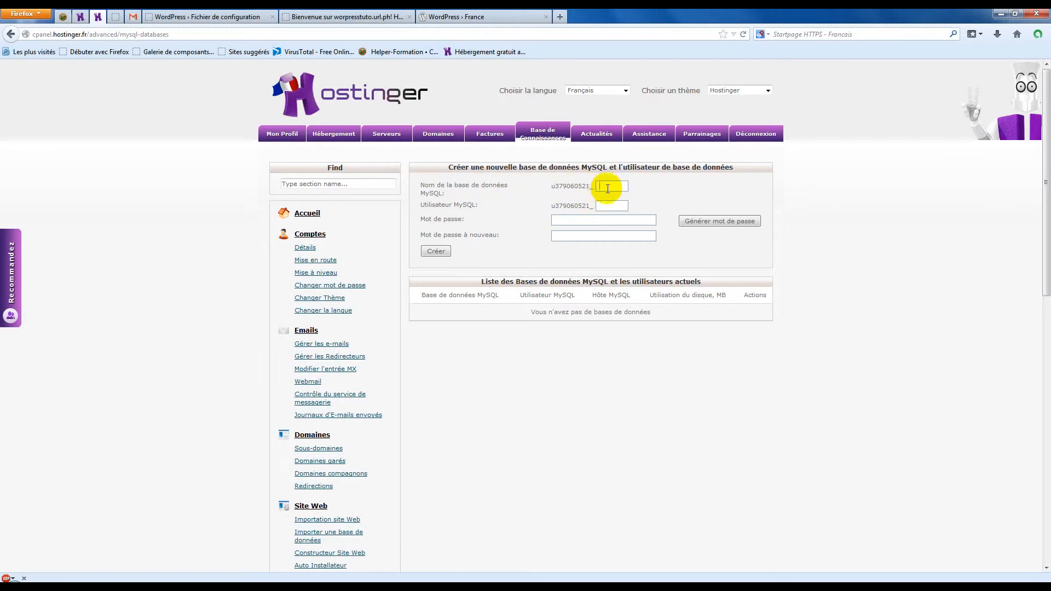
type("wp")
left_click(609, 206)
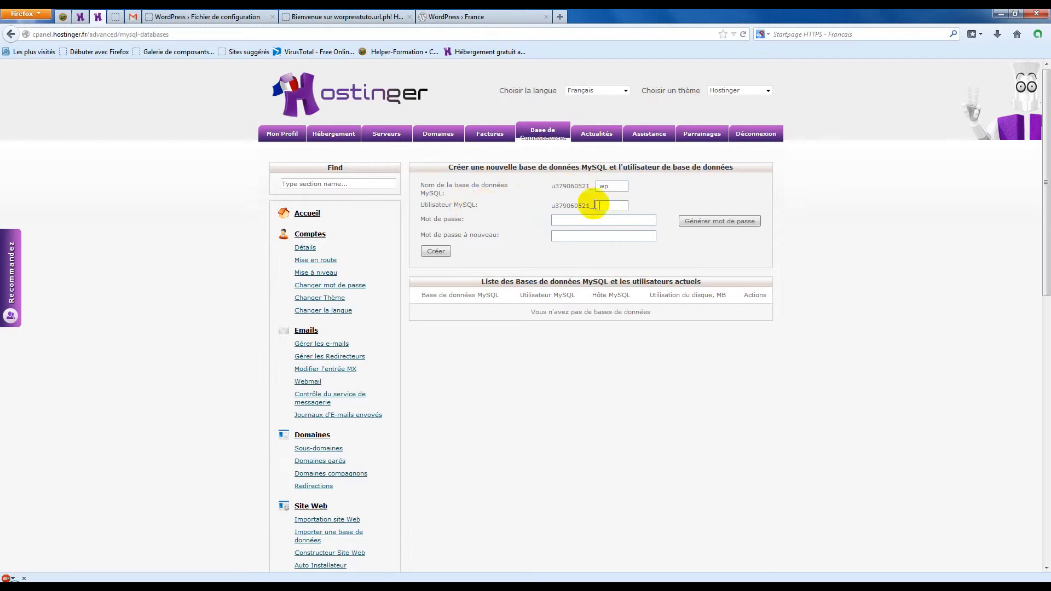
type("wp")
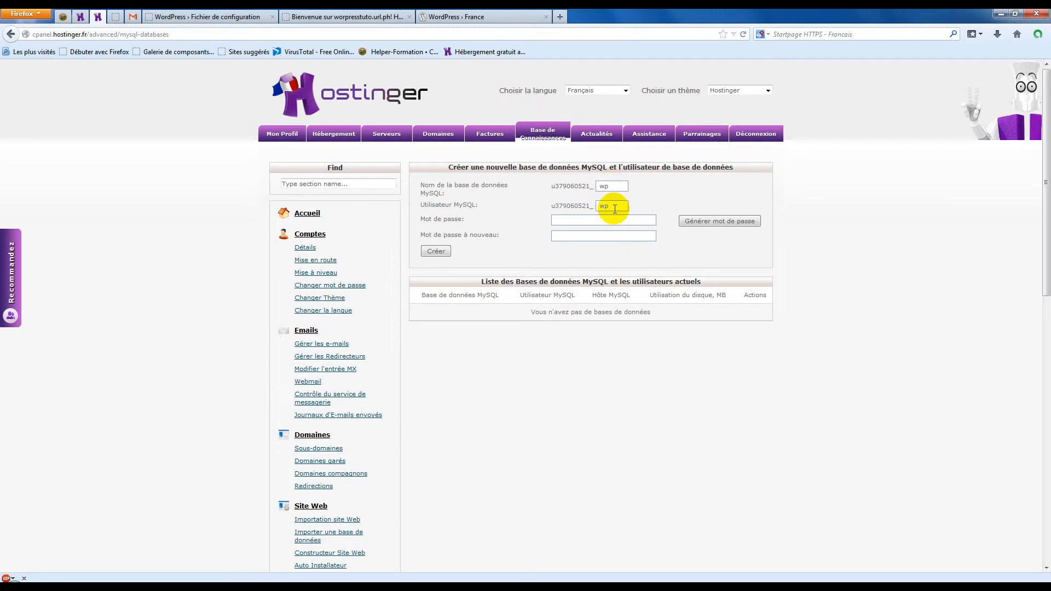
left_click(615, 208)
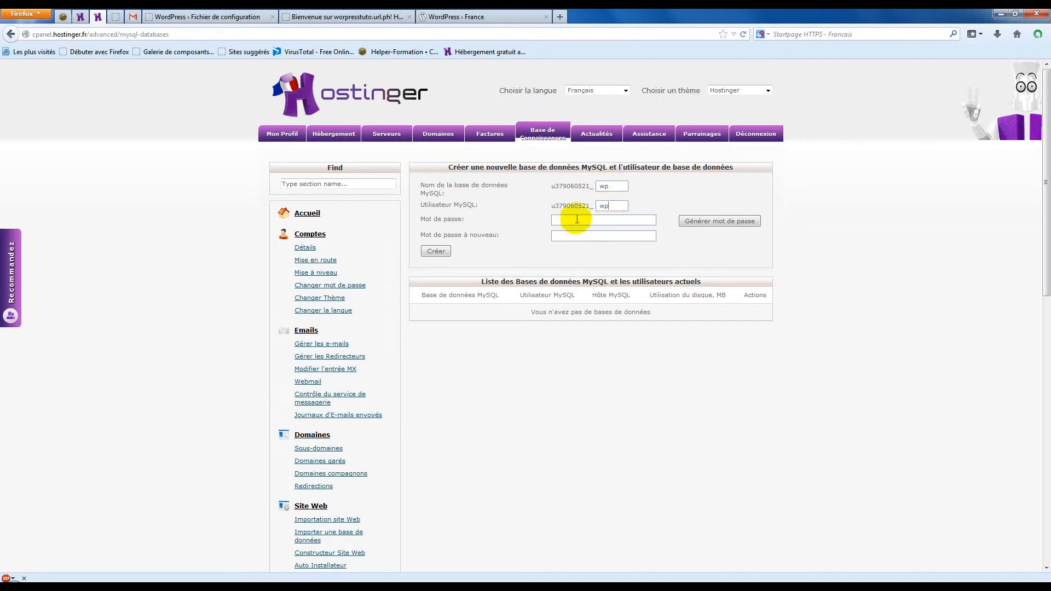
Type the database user's password in Mot de passe and Mot de passe à nouveau
left_click(580, 219)
type("••••••••••")
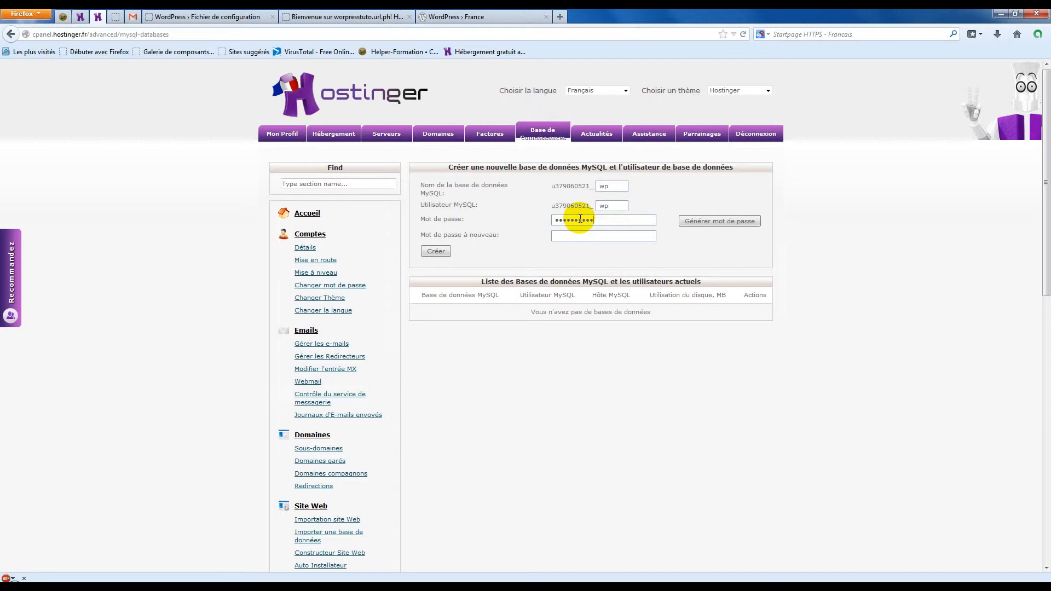
left_click(625, 235)
type("•••••••••")
Create the wp database and user, then check their names in the database list
left_click(441, 254)
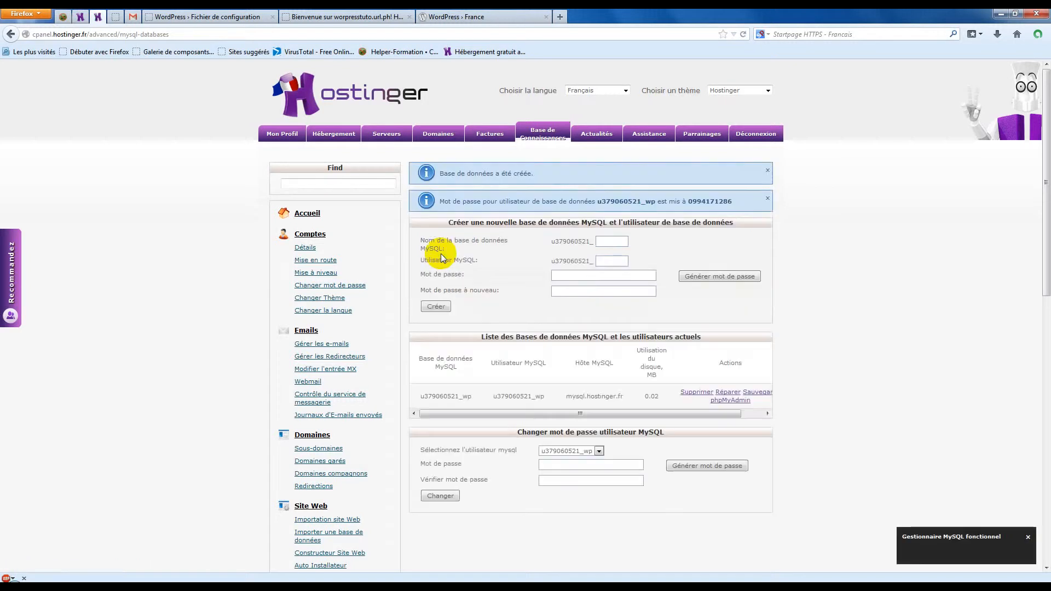
scroll(767, 370, "down", 2)
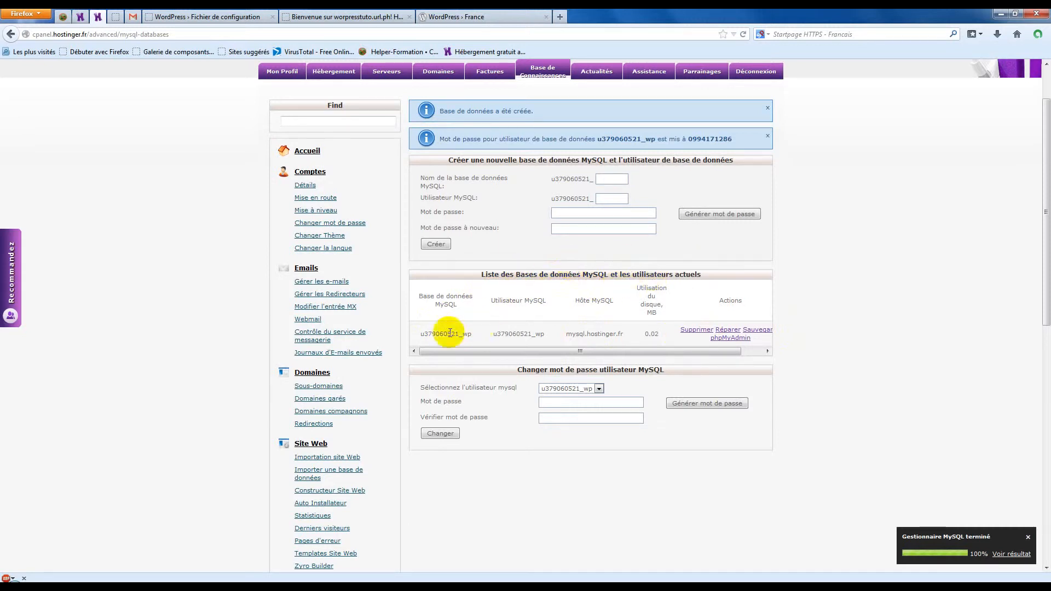
left_click_drag(422, 338, 472, 335)
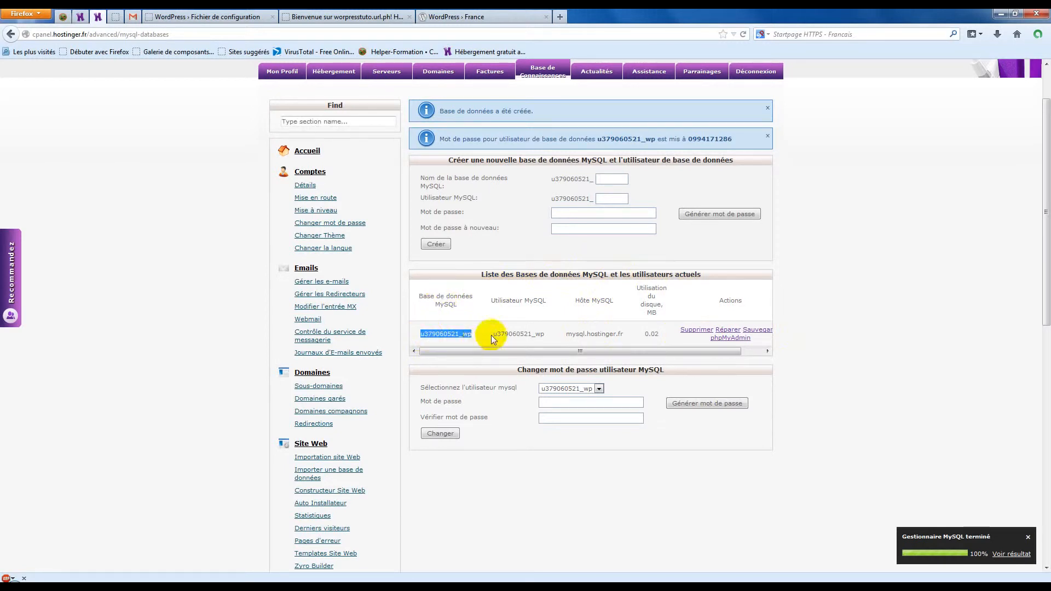
left_click_drag(492, 335, 542, 335)
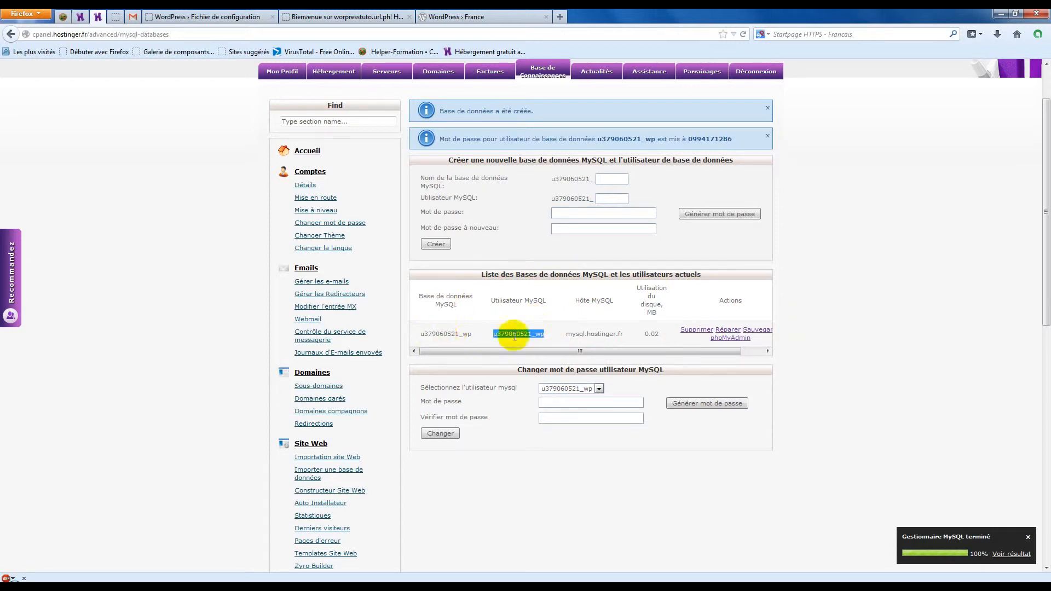
left_click(579, 300)
Select the Hôte MySQL value mysql.hostinger.fr, then switch to the WordPress France tab
left_click_drag(580, 300, 615, 309)
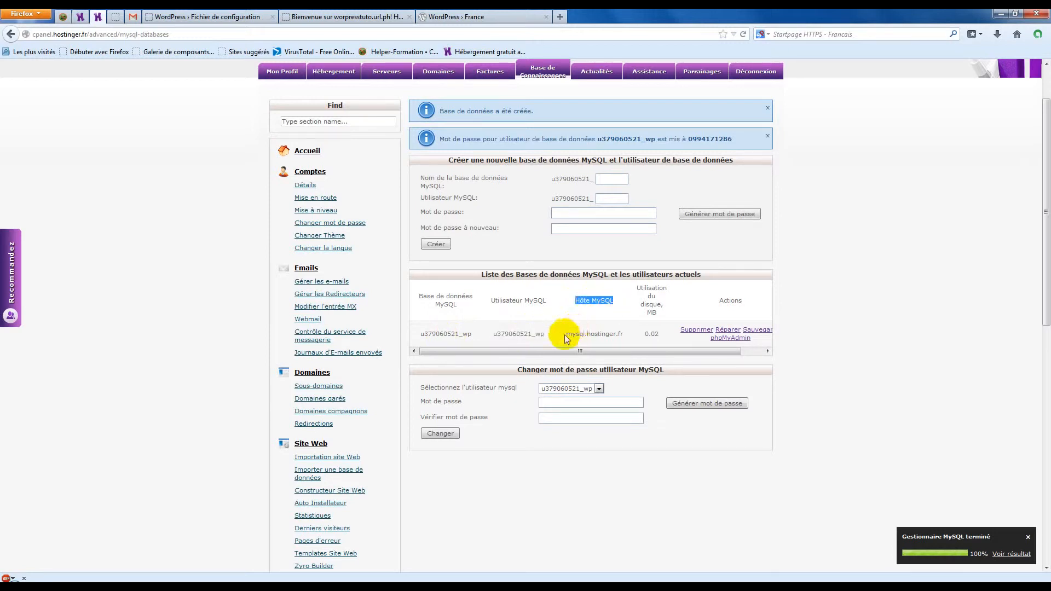
left_click_drag(564, 334, 633, 337)
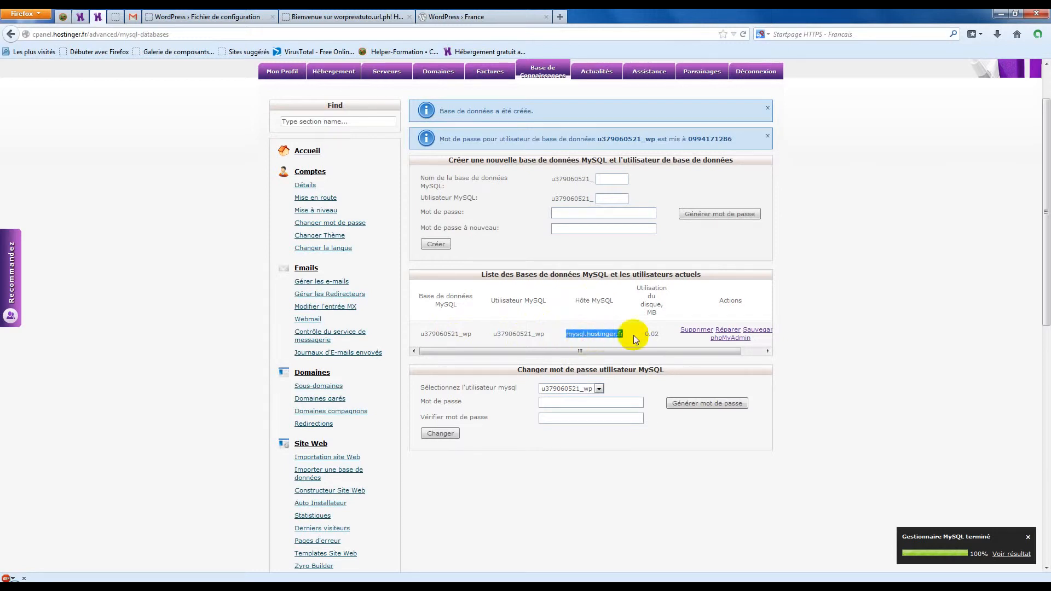
left_click(625, 335)
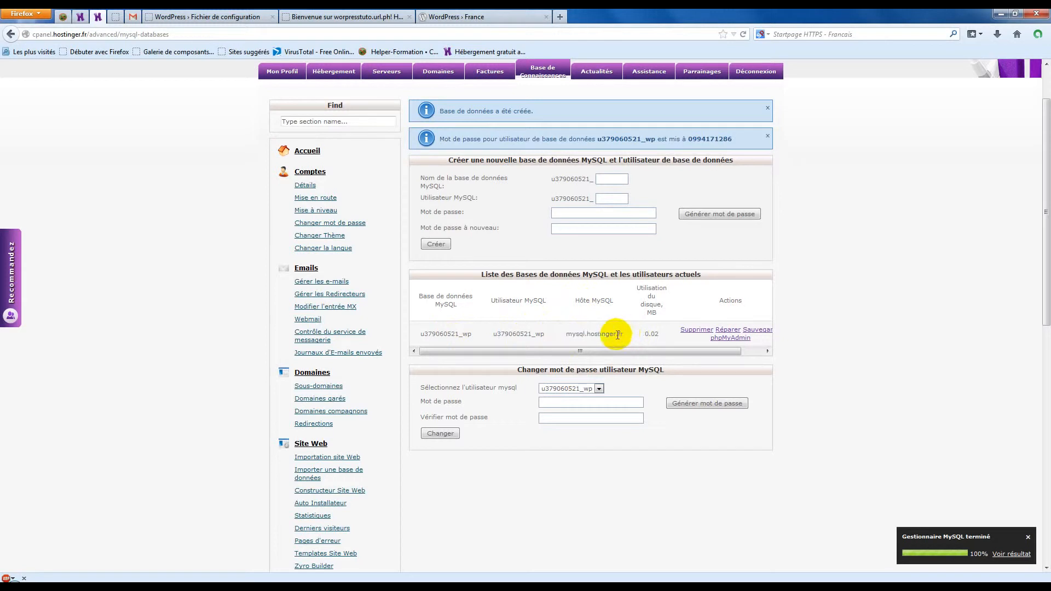
left_click_drag(621, 334, 565, 335)
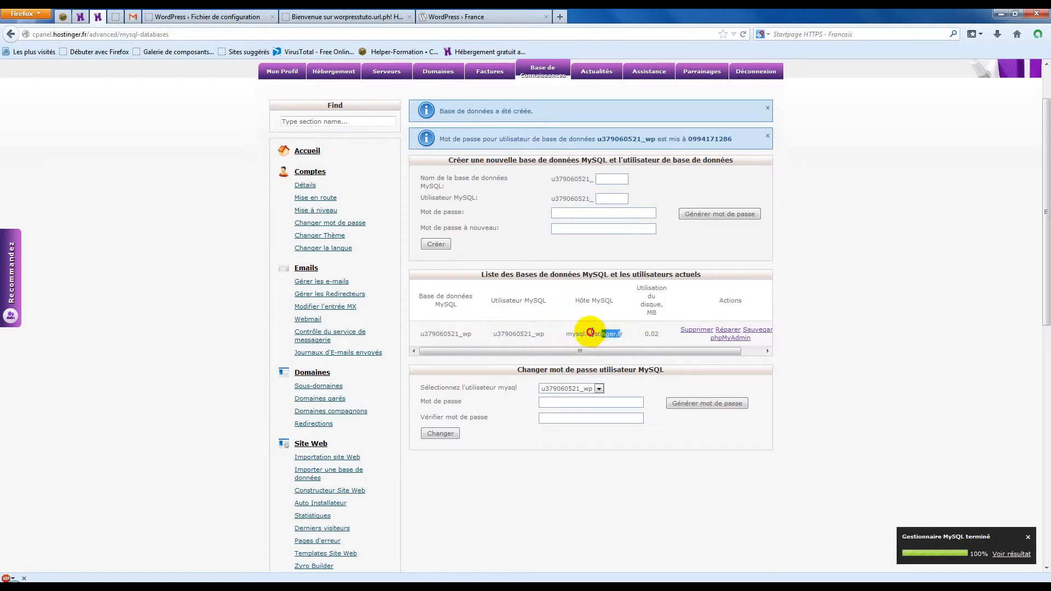
left_click(483, 19)
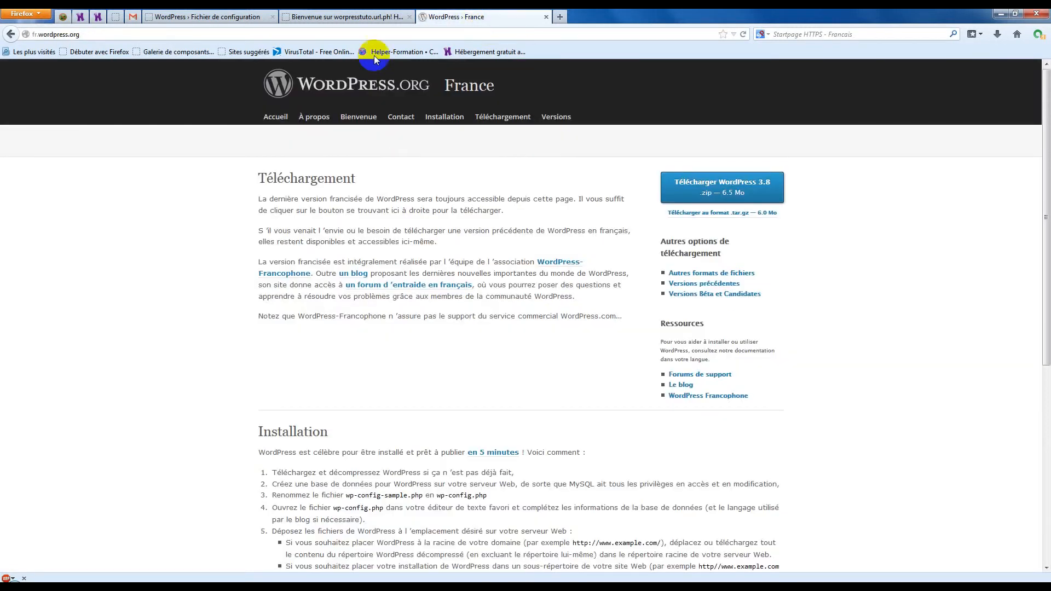
Copy the Hostinger database name into WordPress's database-name field, replacing wordpress
left_click(345, 16)
left_click(246, 16)
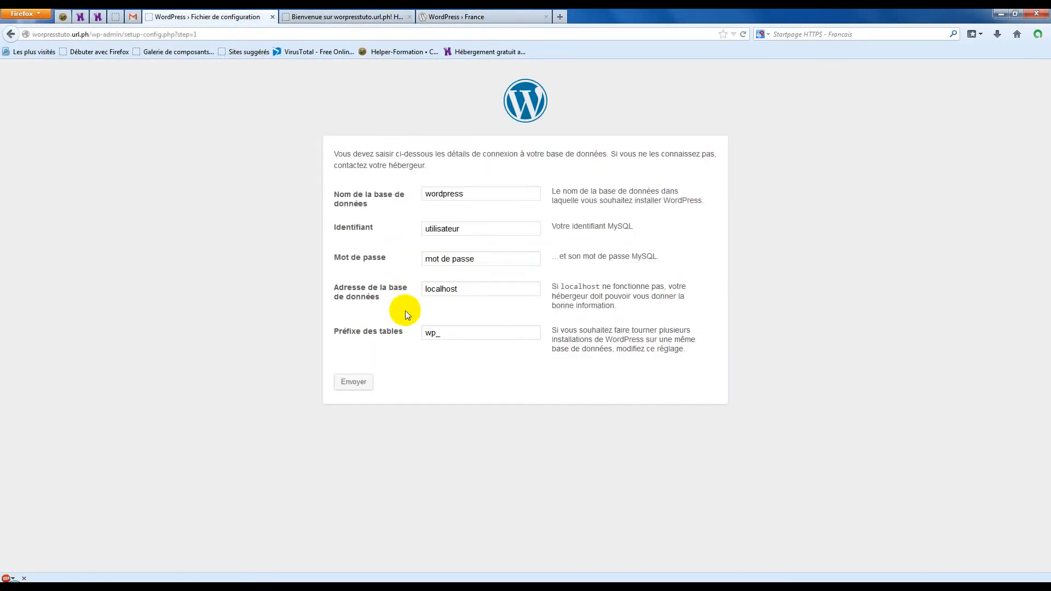
left_click(471, 289)
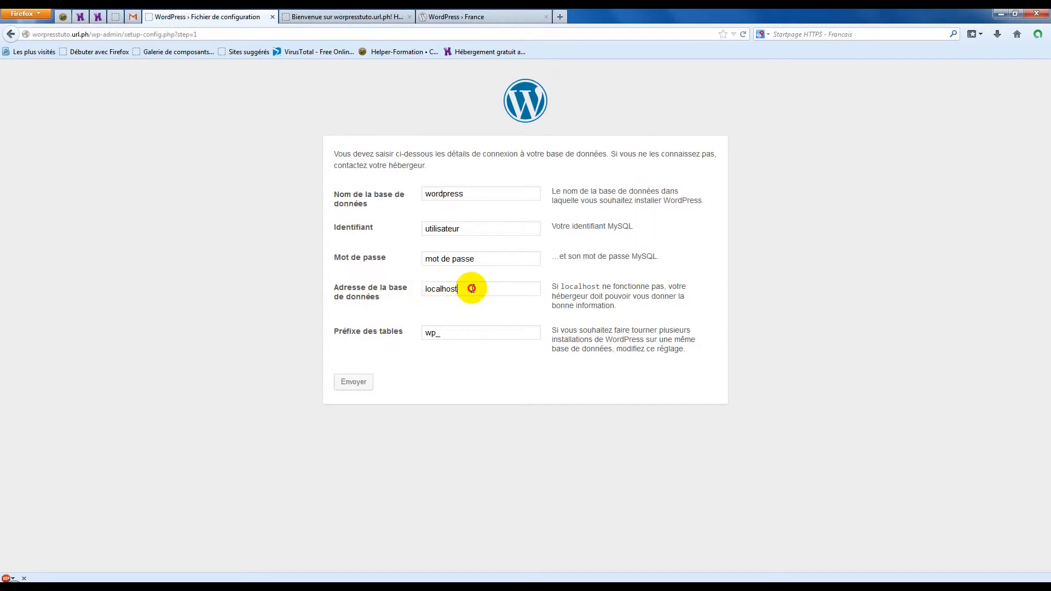
double_click(471, 289)
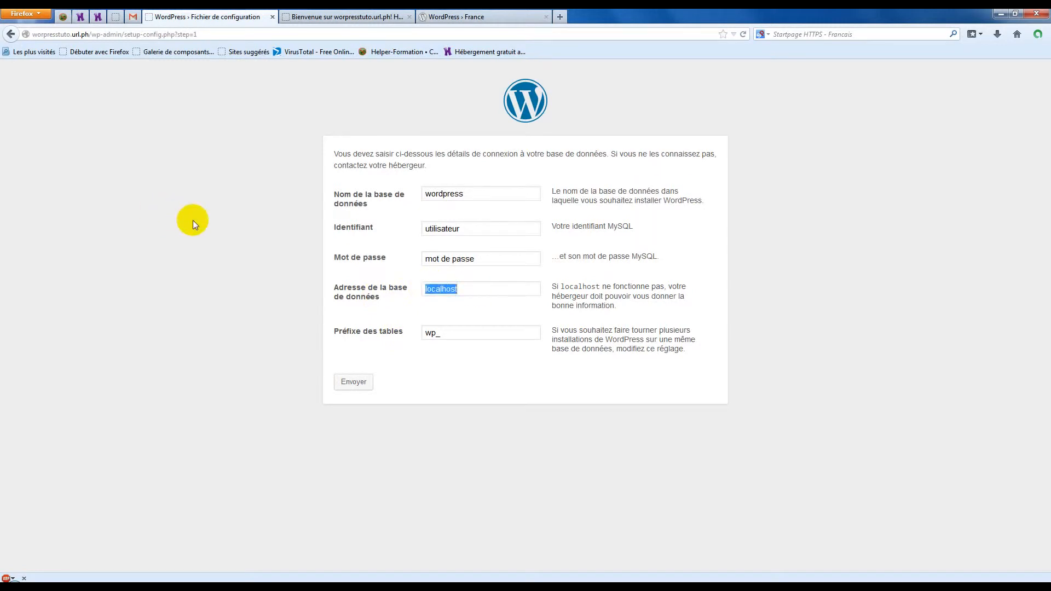
left_click(81, 16)
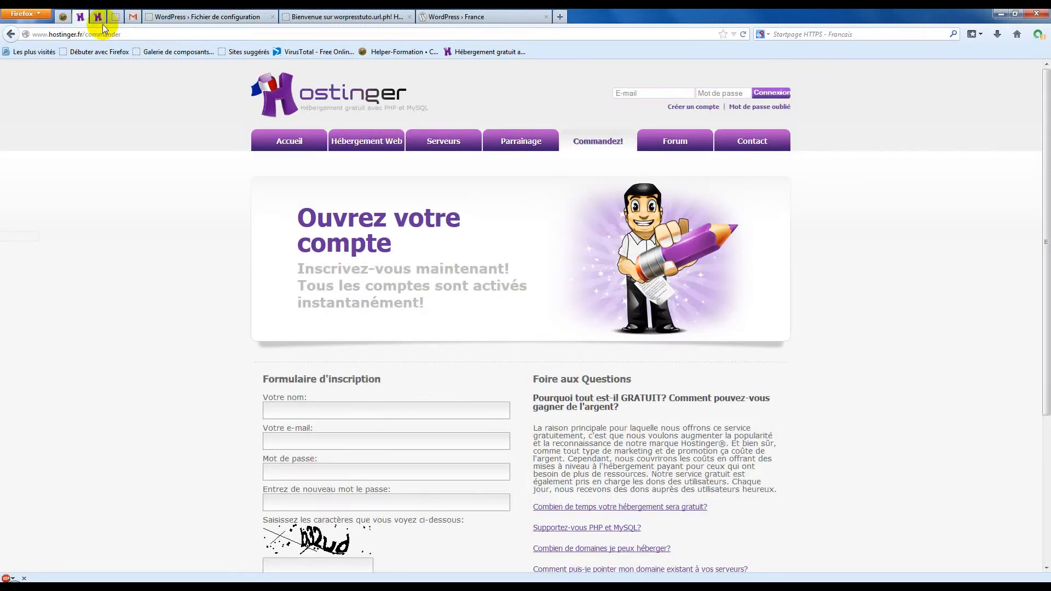
left_click(99, 19)
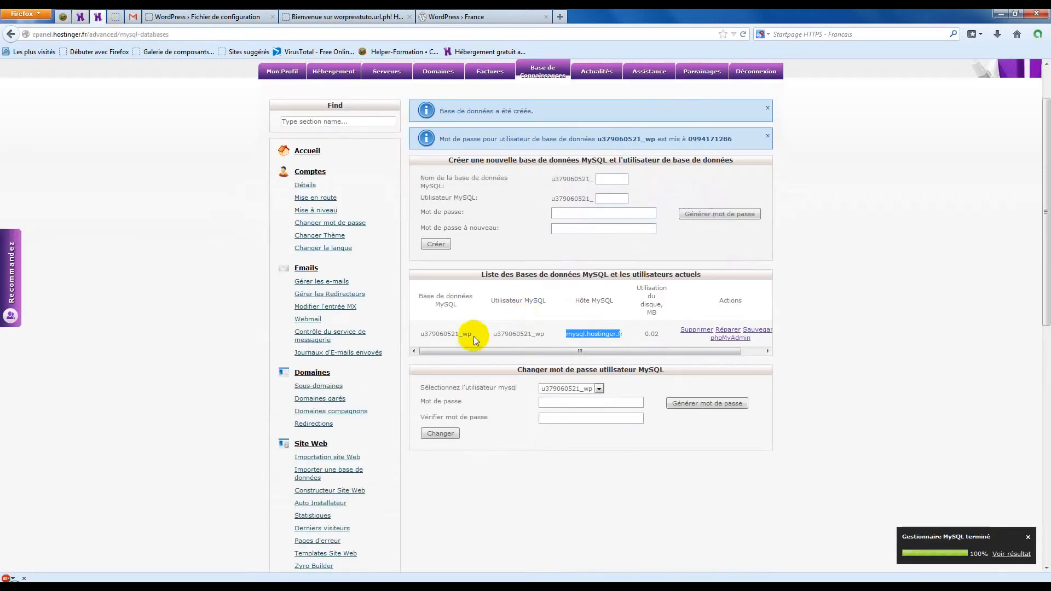
left_click_drag(474, 336, 421, 336)
right_click(423, 336)
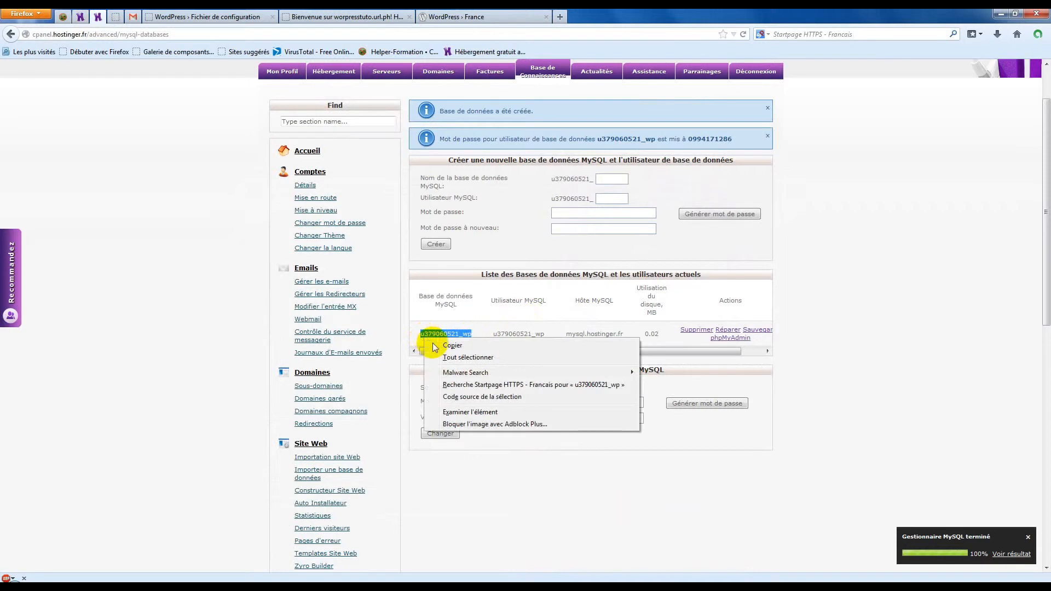
left_click(432, 342)
left_click(241, 19)
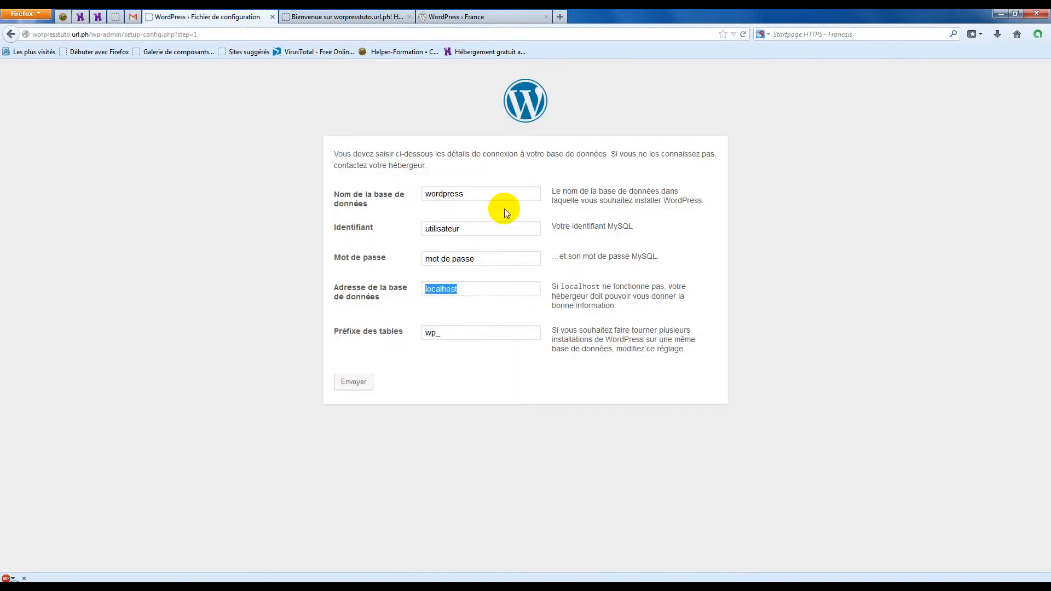
left_click_drag(464, 194, 433, 191)
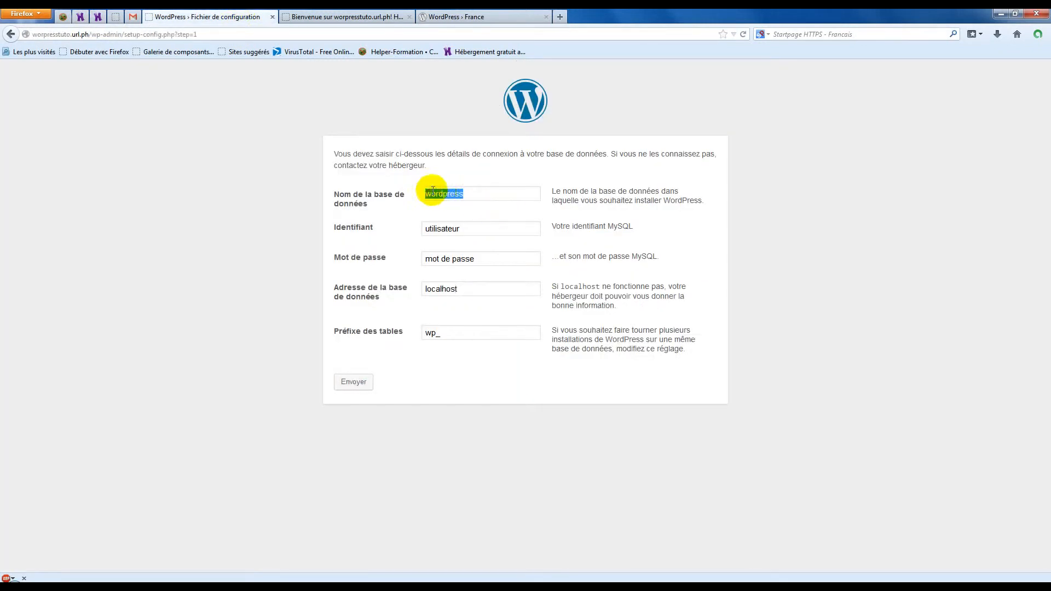
right_click(433, 192)
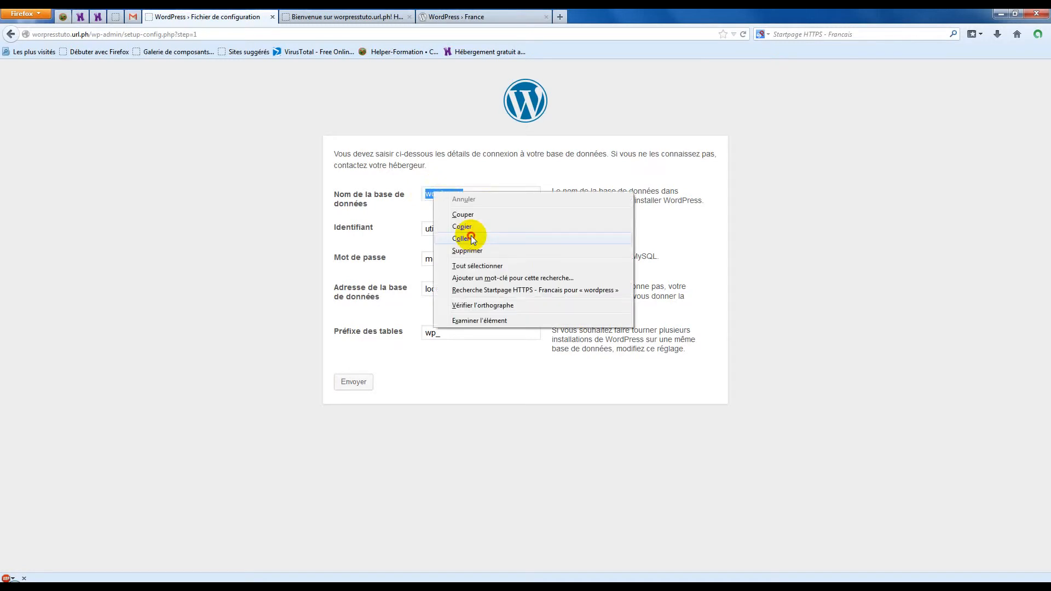
left_click(471, 238)
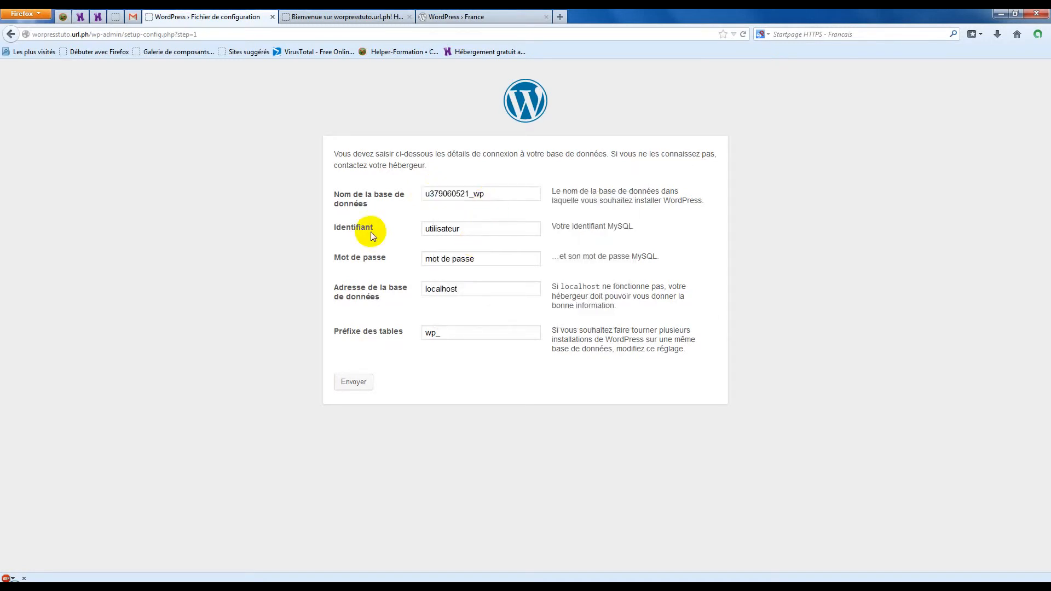
Paste the database user into Identifiant and replace the placeholder with the MySQL password
left_click_drag(460, 229, 426, 229)
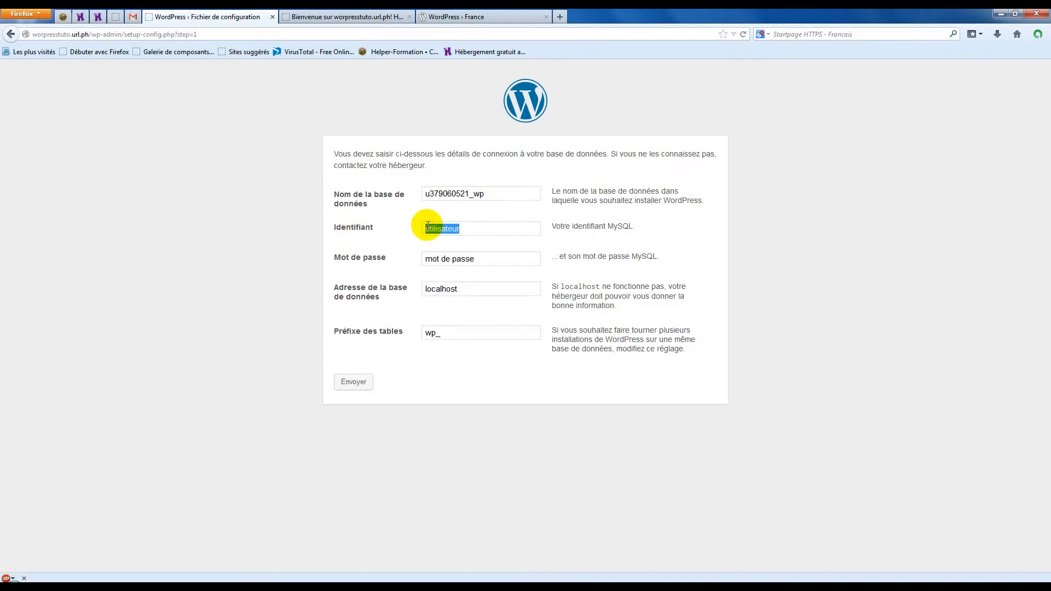
right_click(430, 227)
left_click(460, 273)
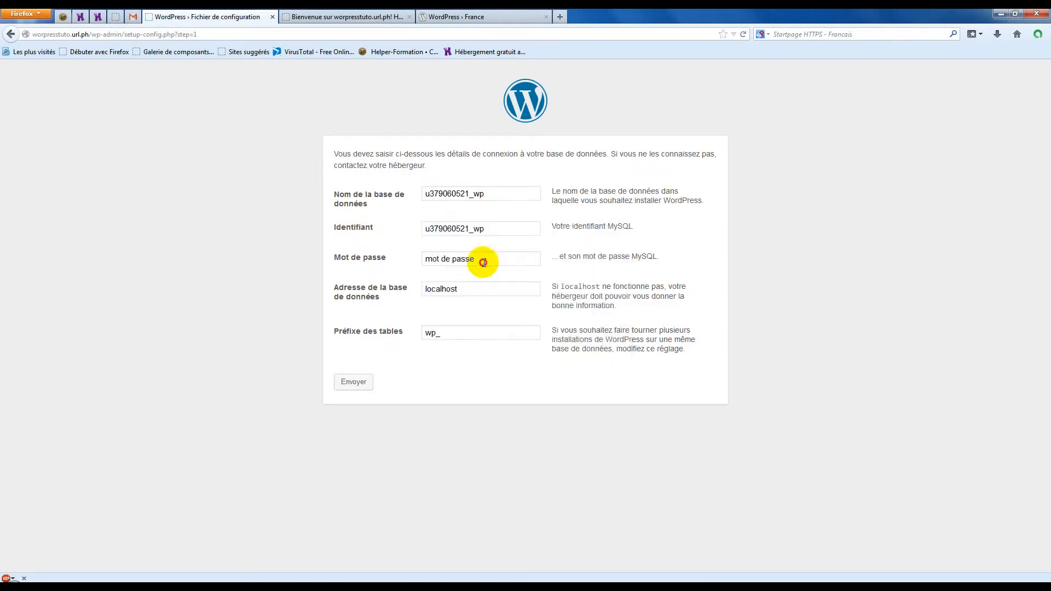
left_click_drag(483, 262, 383, 267)
key("BackSpace")
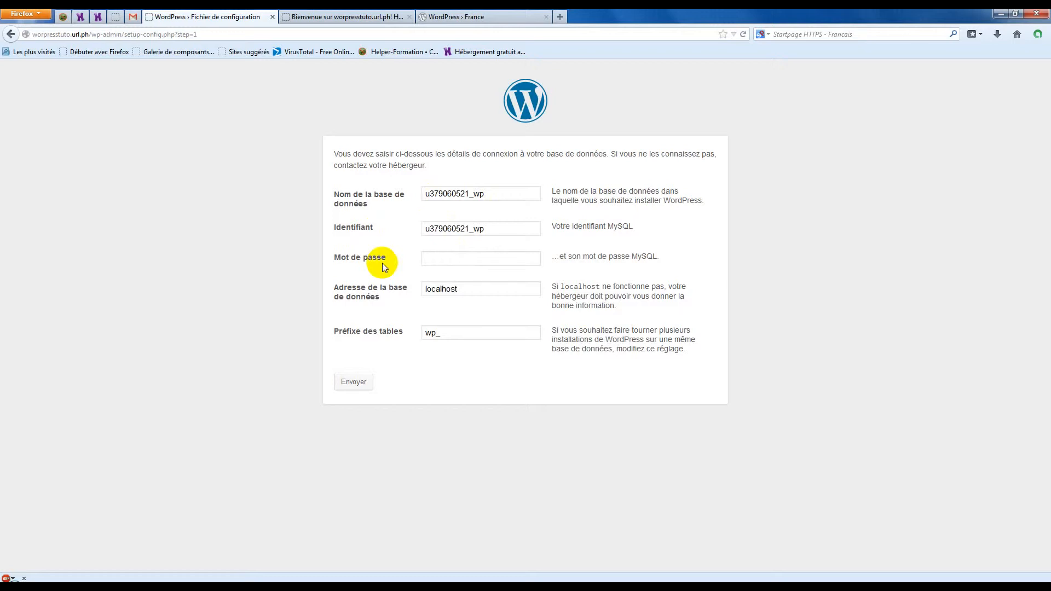
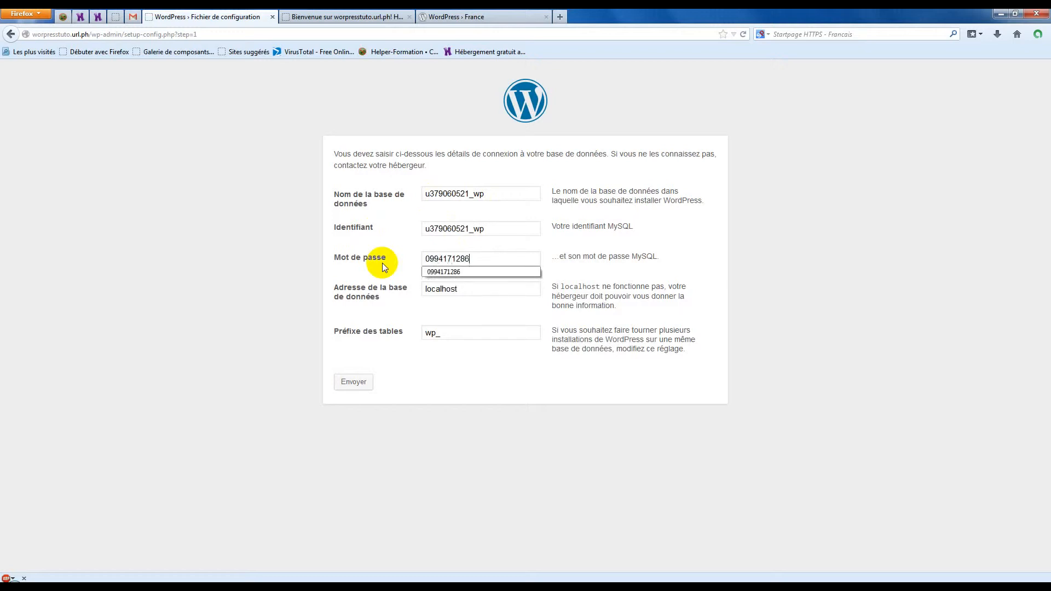
left_click(453, 273)
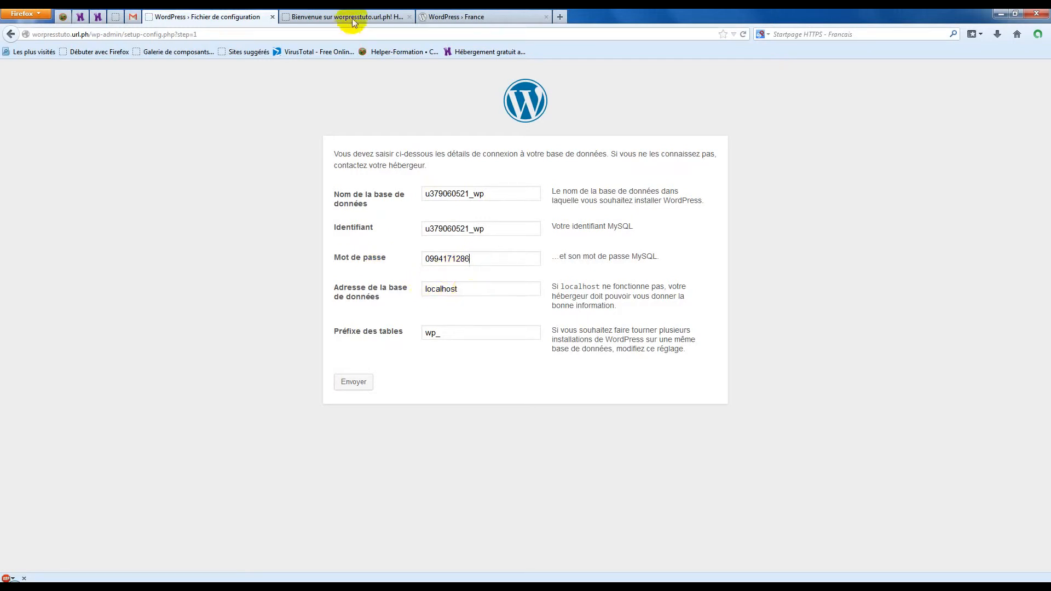
Replace localhost with mysql.hostinger.fr in the database address field and submit the form
left_click(98, 18)
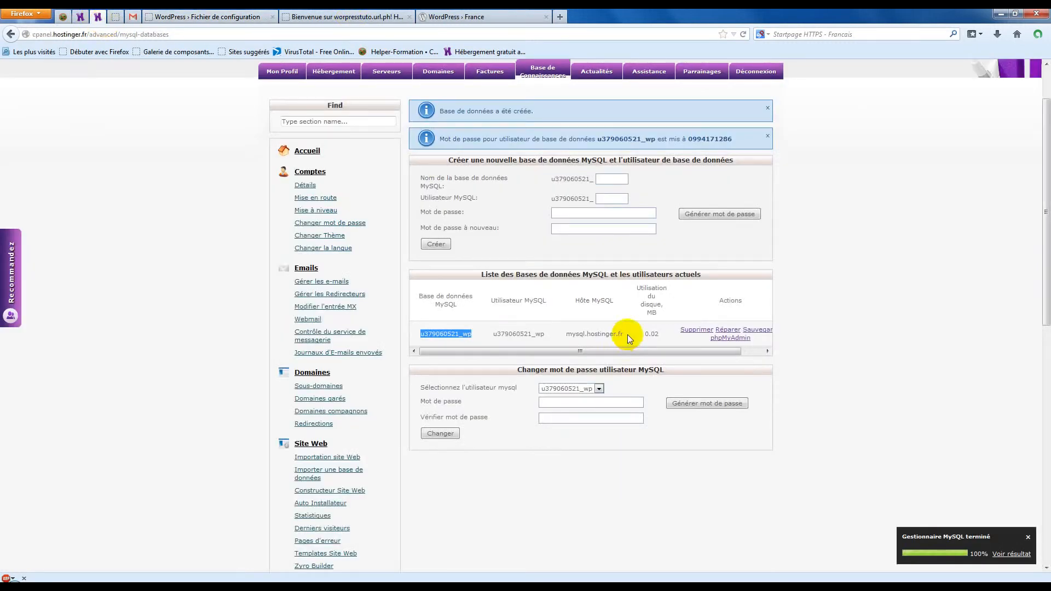
left_click_drag(627, 334, 568, 335)
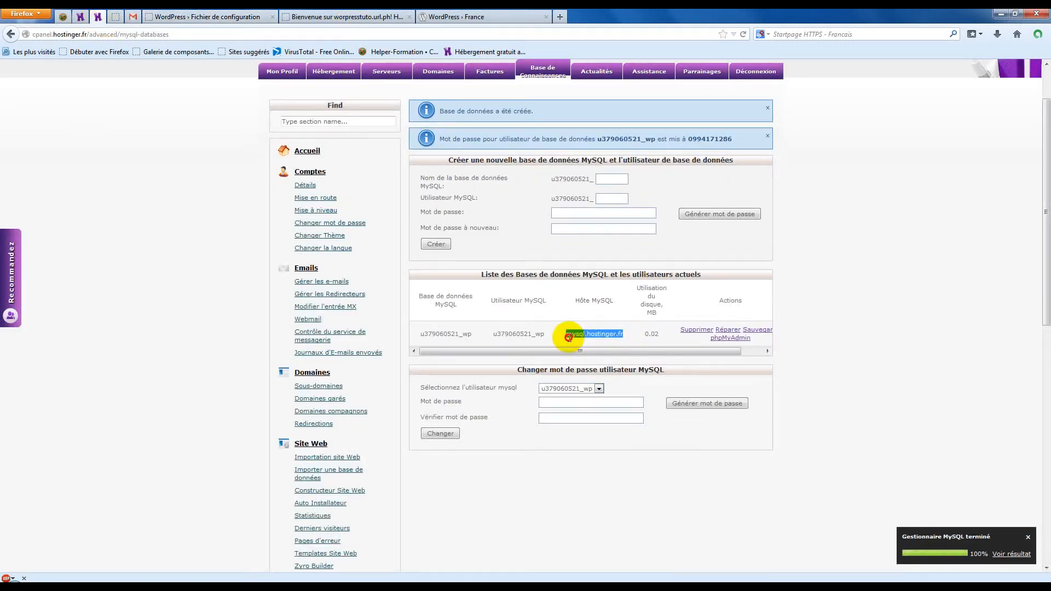
right_click(574, 338)
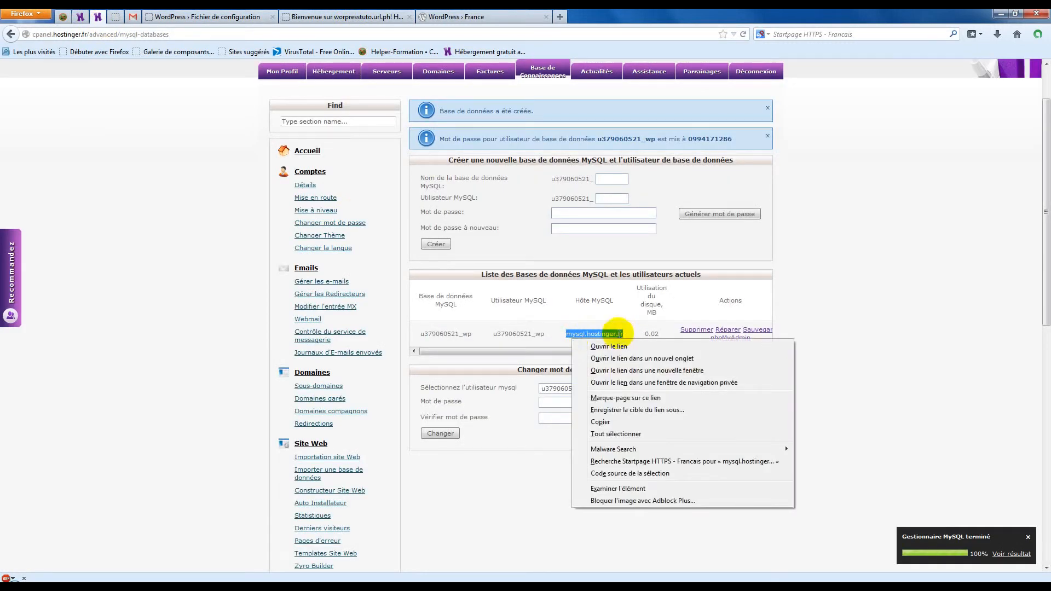
left_click(613, 423)
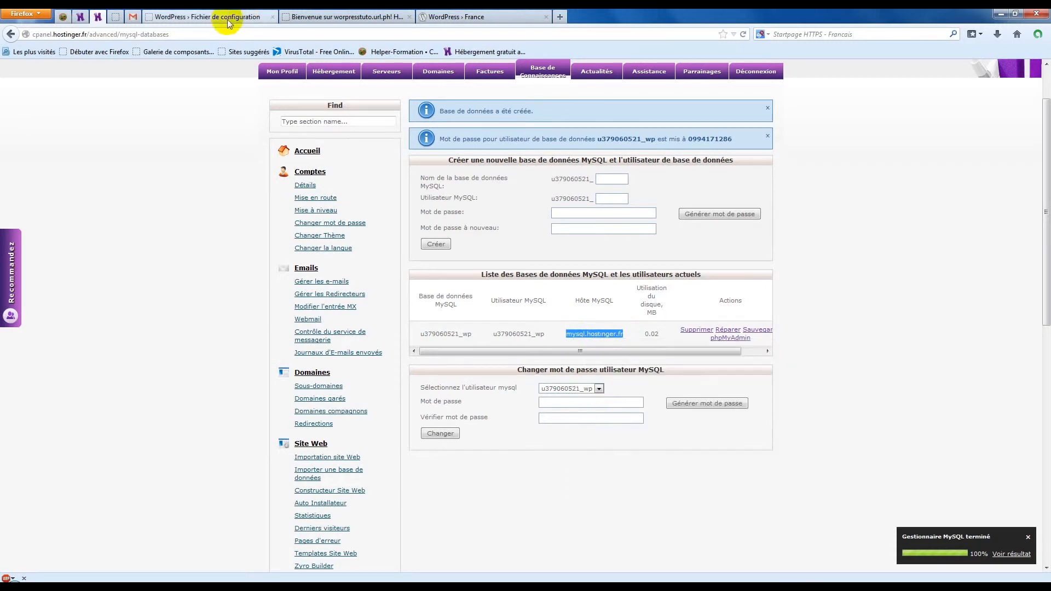
left_click(228, 19)
double_click(437, 290)
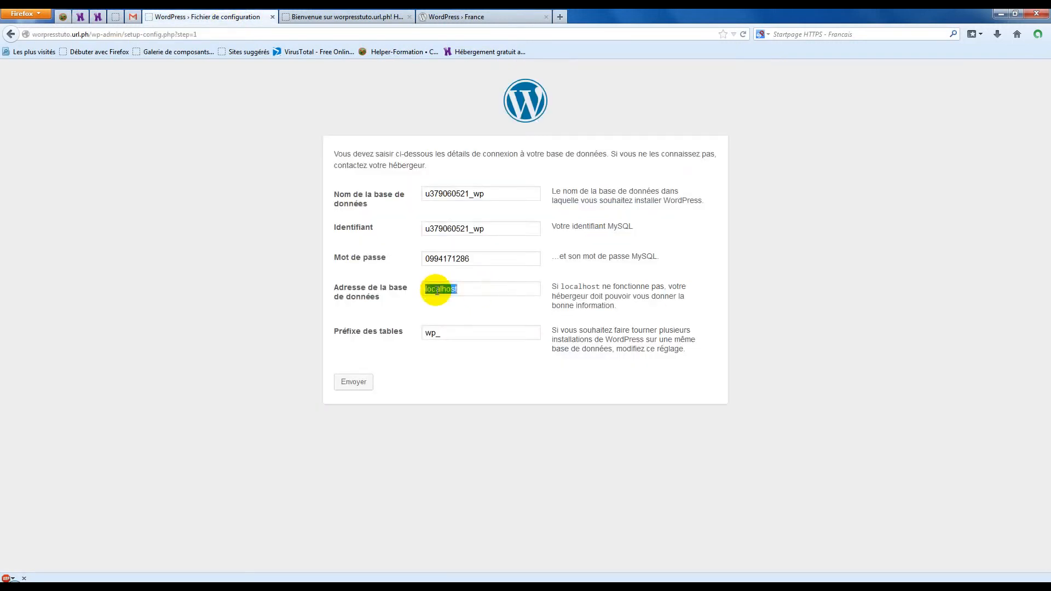
right_click(437, 290)
left_click(475, 339)
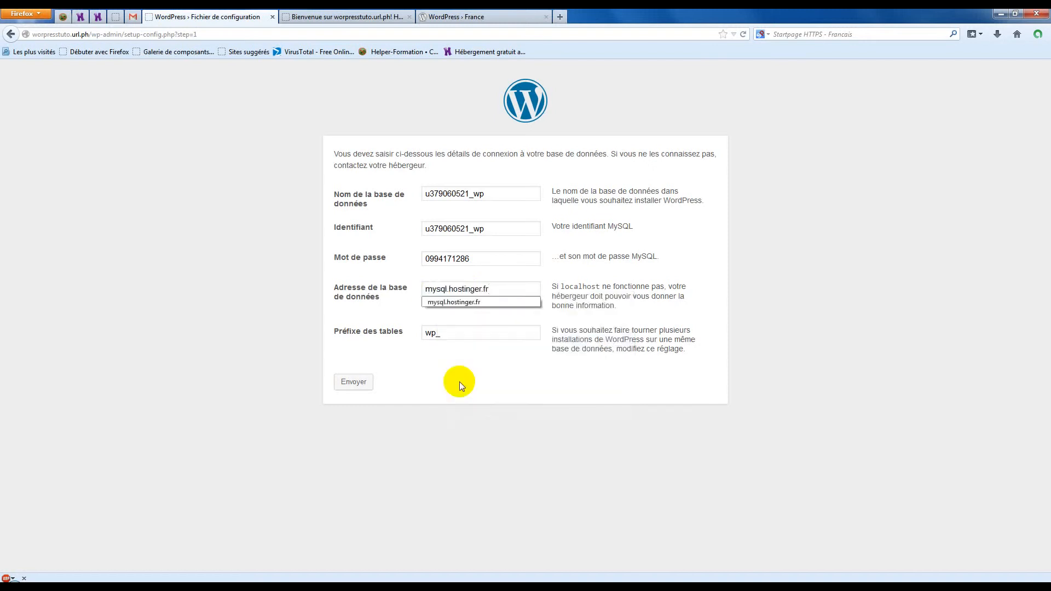
left_click(460, 382)
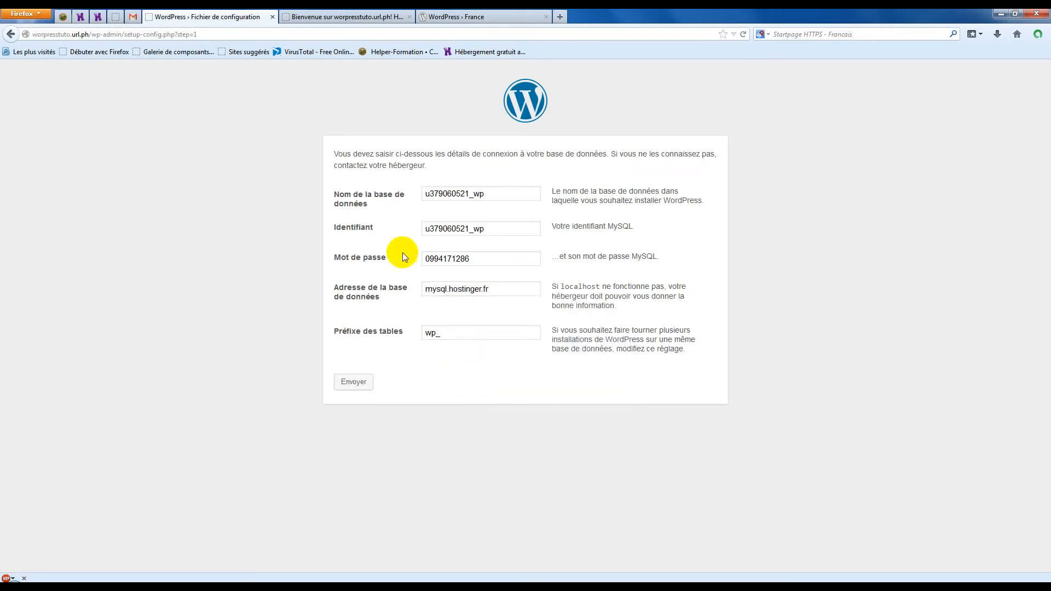
left_click(365, 386)
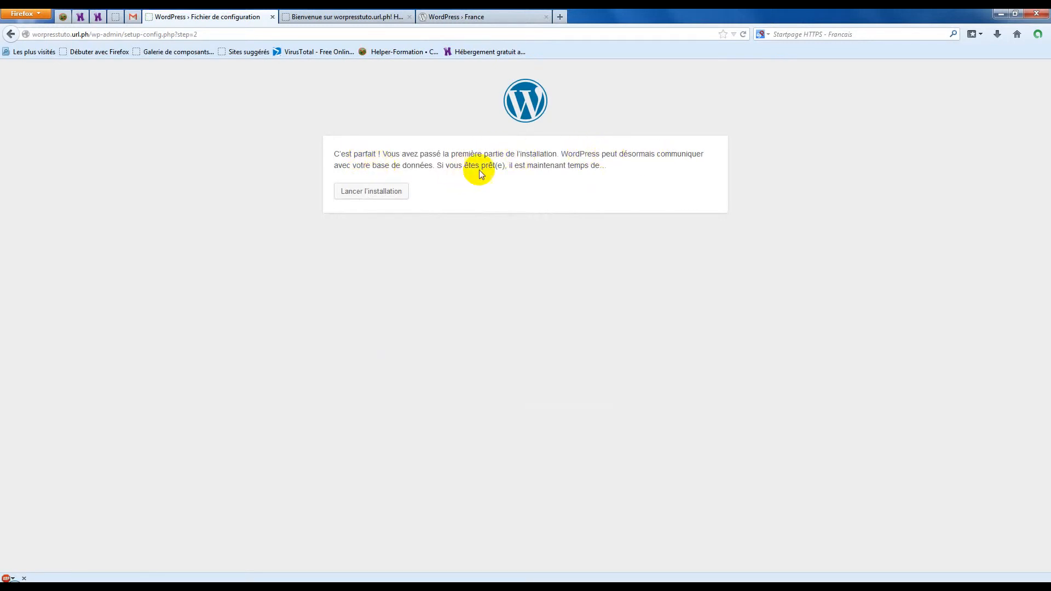
Launch the installation and scroll through the Bienvenue site-title and admin-account form
left_click(400, 196)
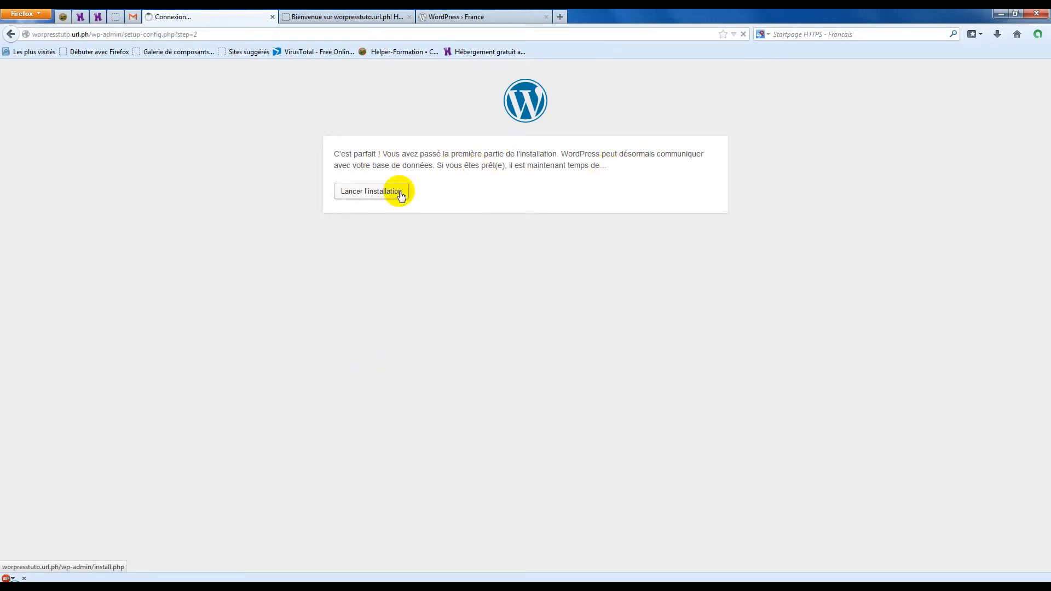
scroll(668, 203, "down", 1)
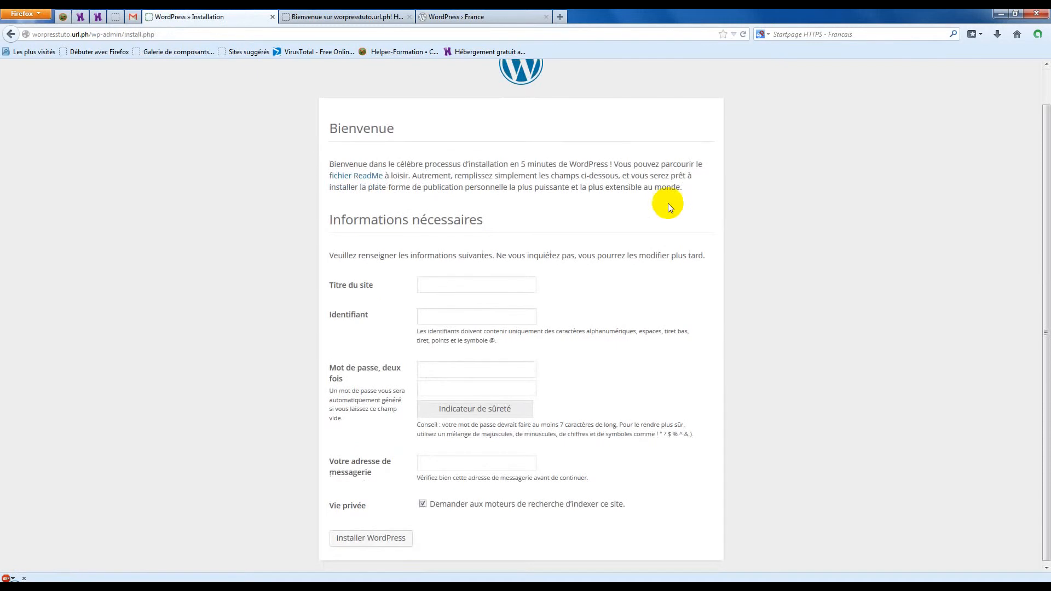
scroll(667, 206, "down", 1)
Enter the site title 'worpresstuto' and the admin username 'wptuto'
left_click(507, 282)
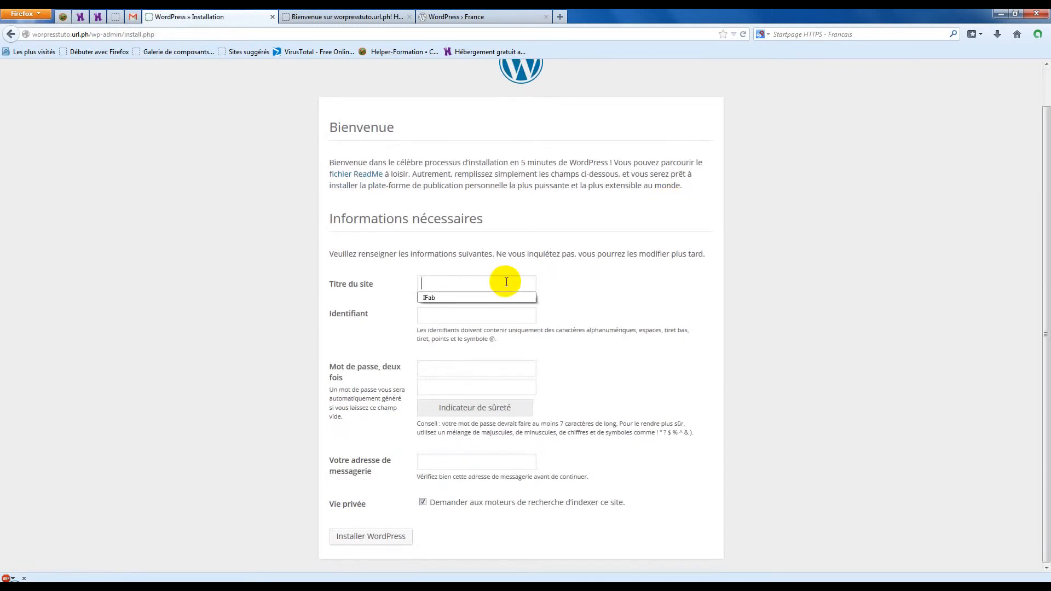
type("worpress")
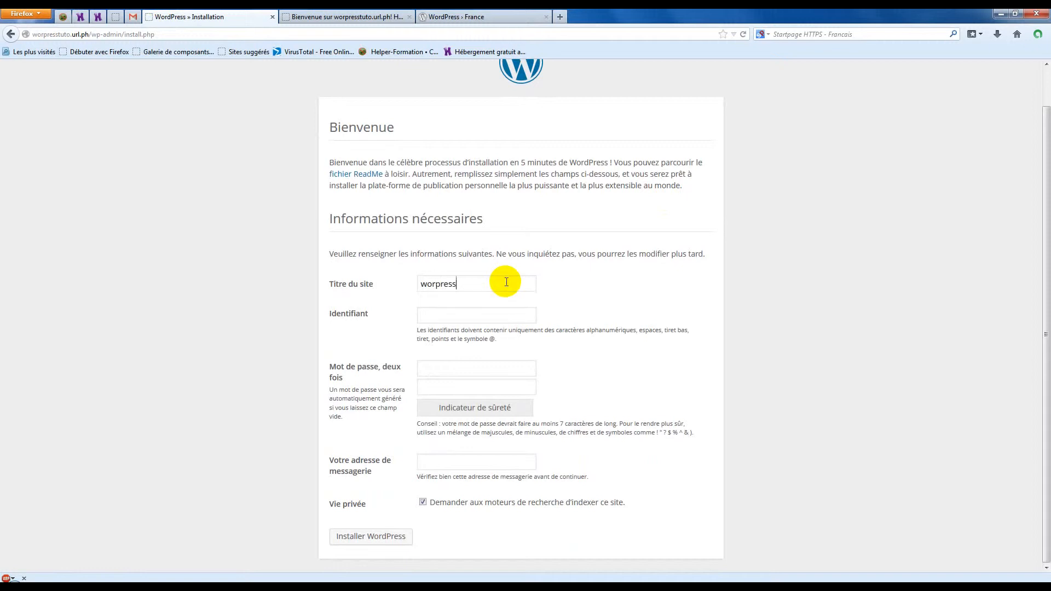
type("tuto")
left_click(496, 318)
type("wptuto")
Enter and confirm the admin password, add the admin e-mail address, then launch the installation
left_click(458, 372)
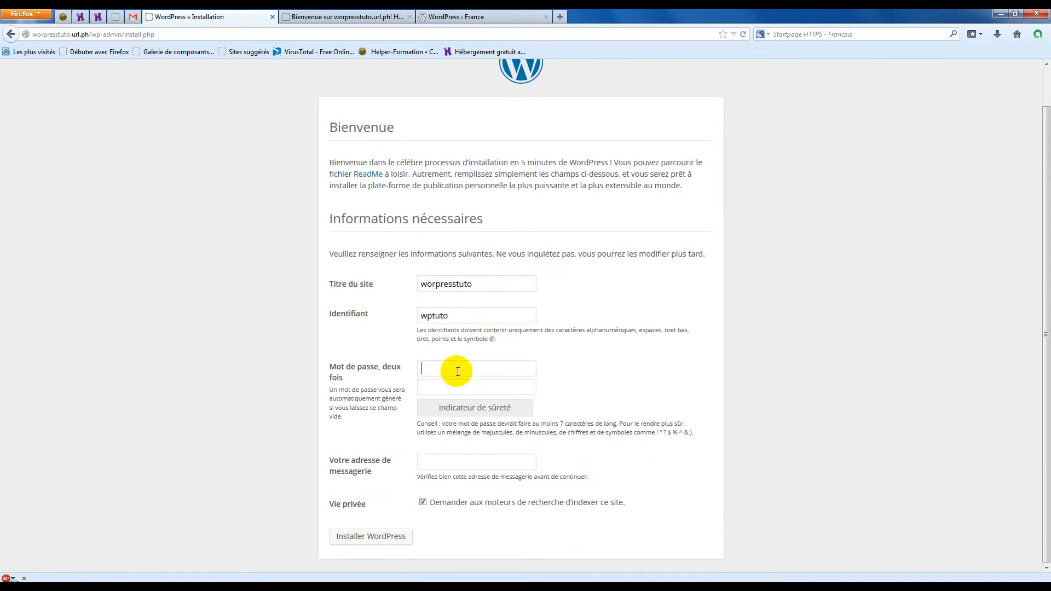
type("••••••••")
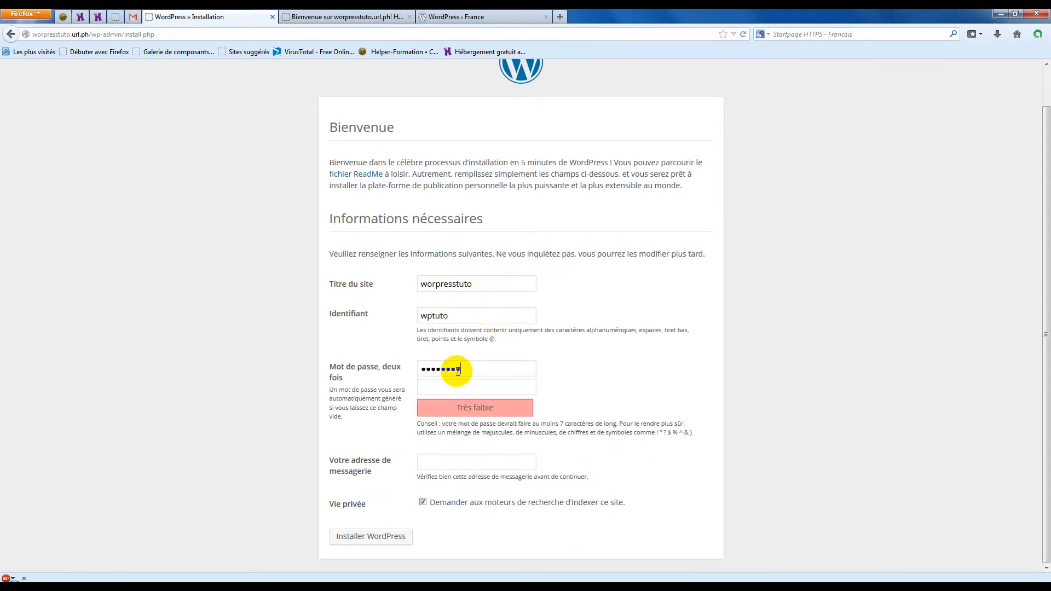
type("••")
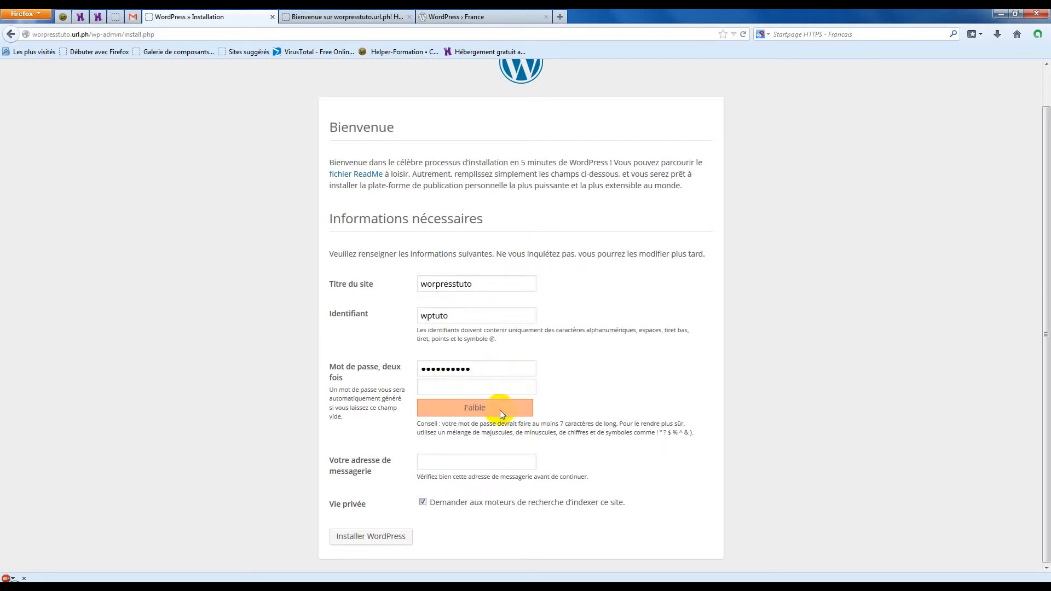
left_click(512, 383)
type("•••••••")
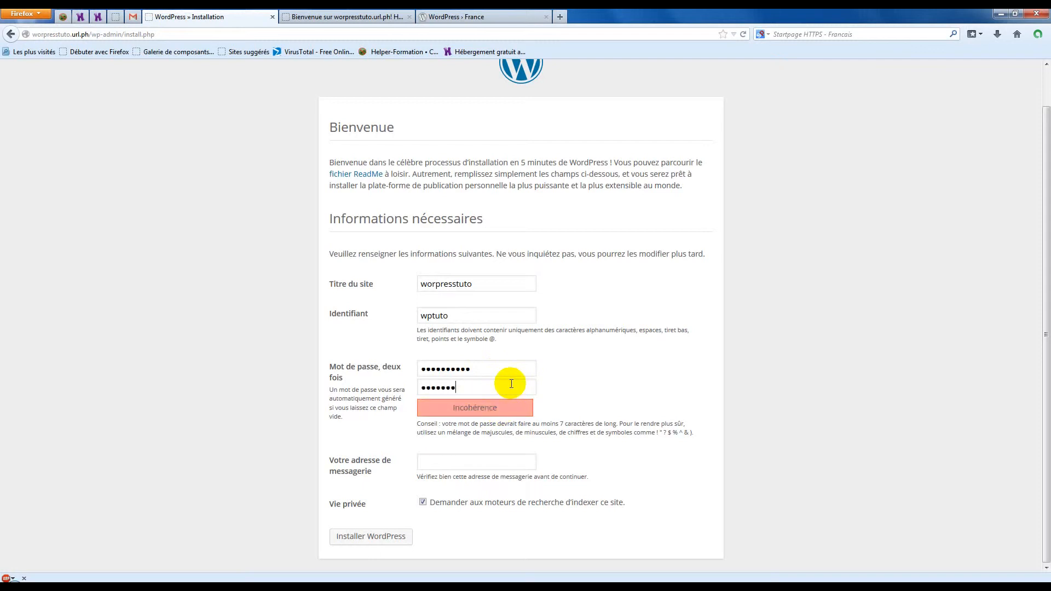
type("•••")
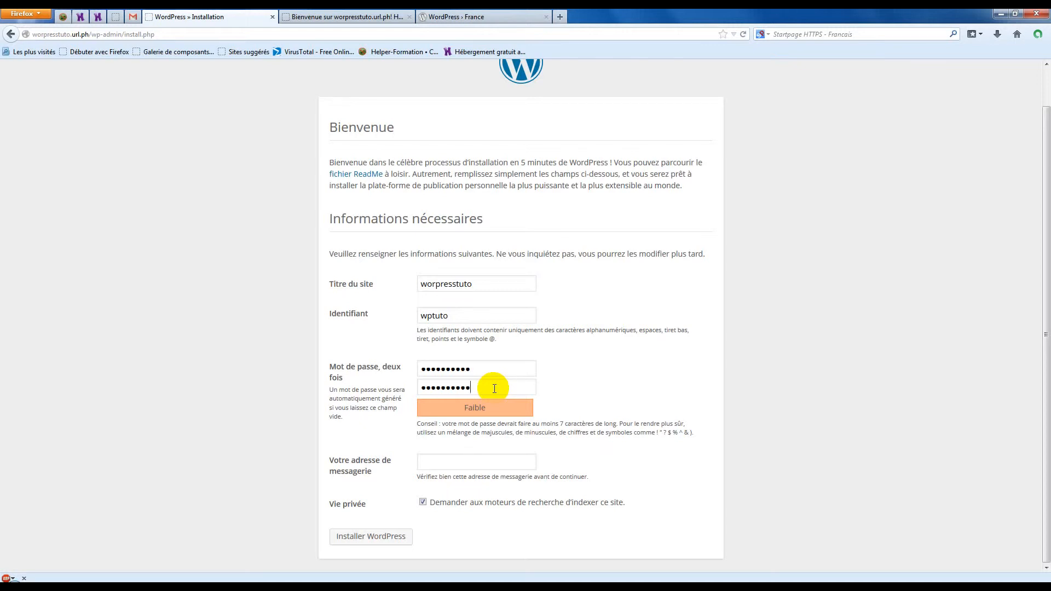
left_click(487, 463)
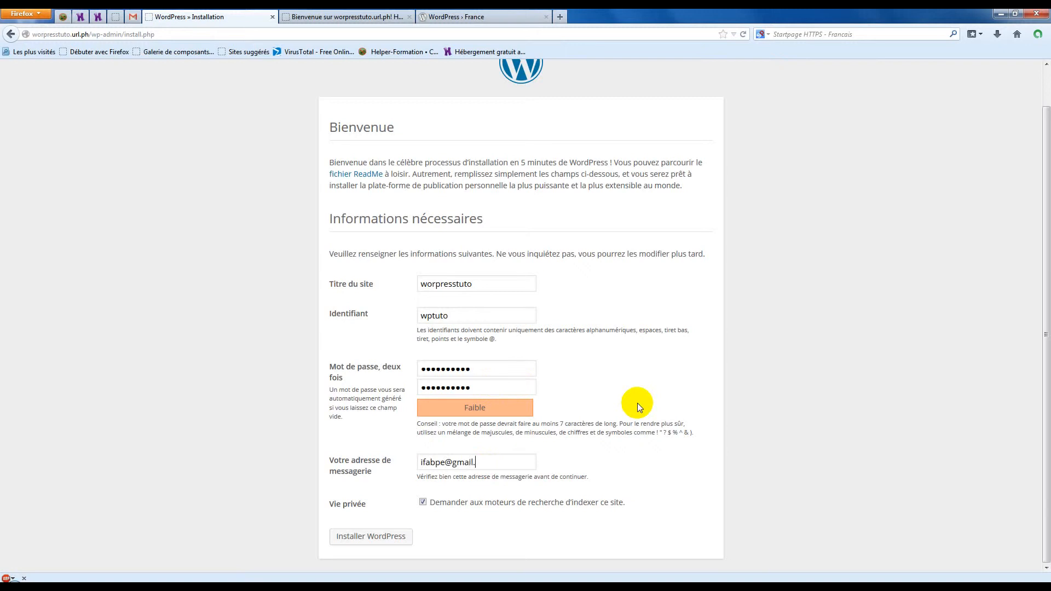
left_click(400, 538)
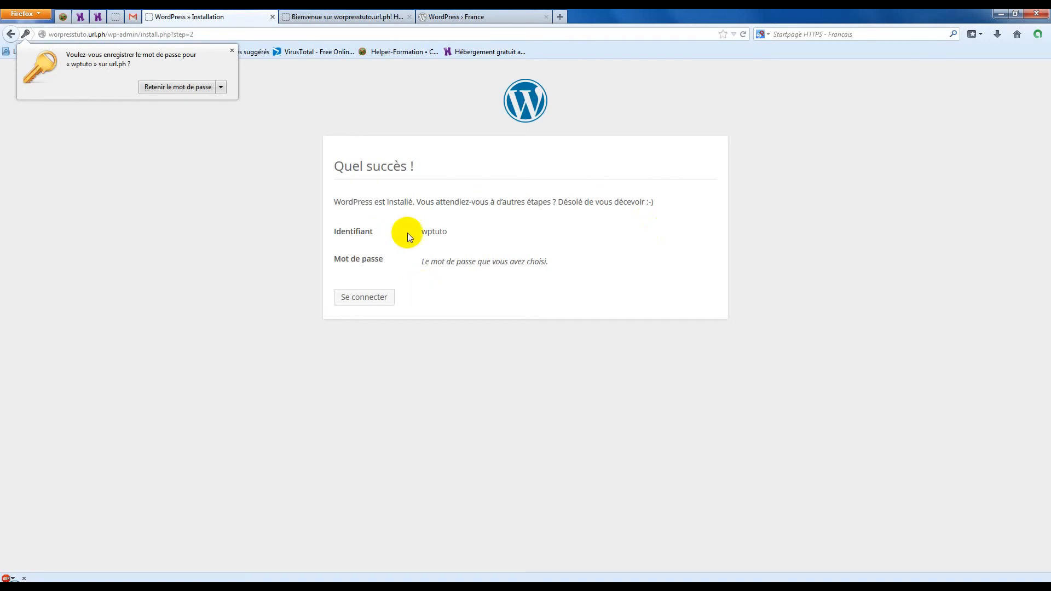
Go from the 'Quel succès !' page to the login page and focus the username field
left_click_drag(408, 235, 525, 262)
left_click(385, 298)
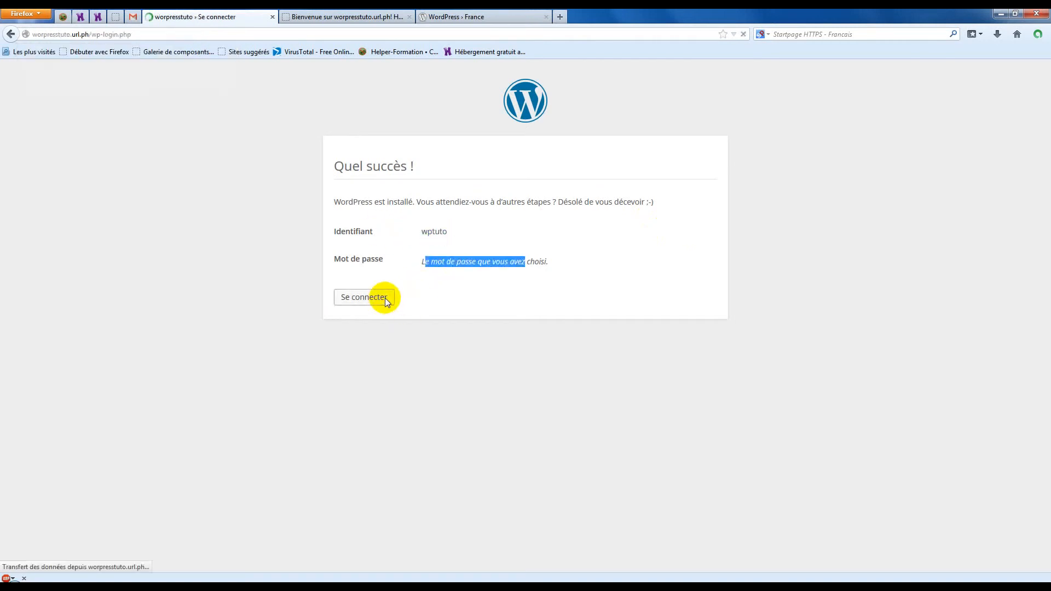
left_click(511, 242)
Fill in username 'wptuto' and the password, and tick 'Se souvenir de moi'
type("wpt")
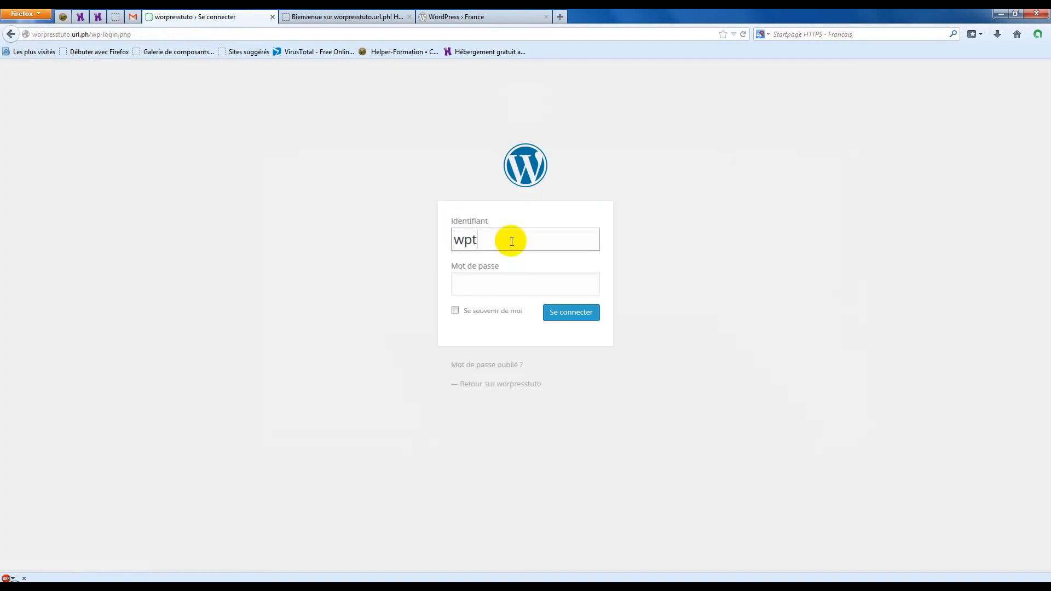
type("uto")
key("Tab")
type("***")
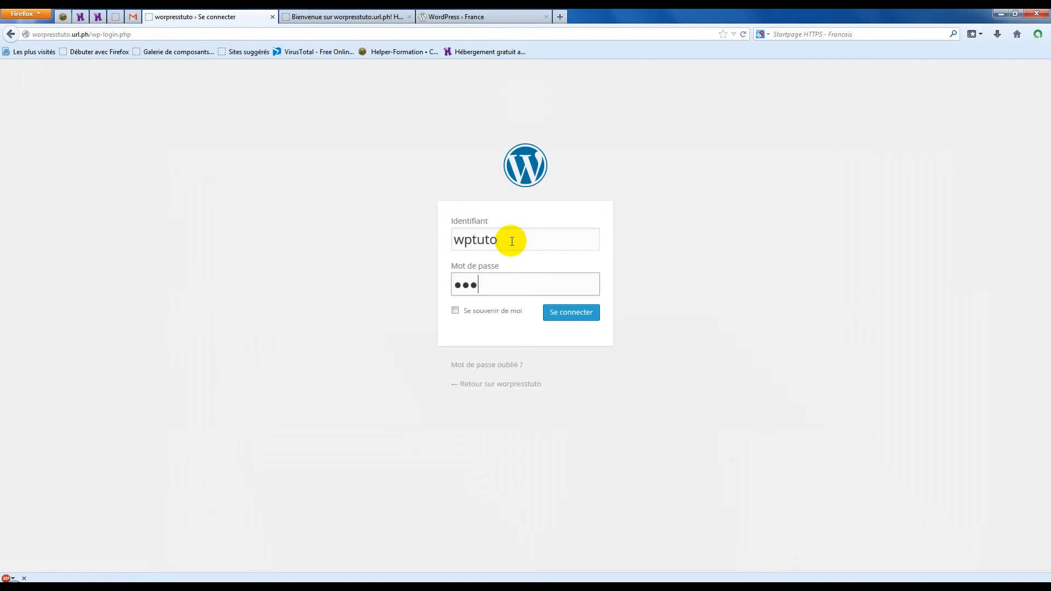
type("*******")
left_click(456, 312)
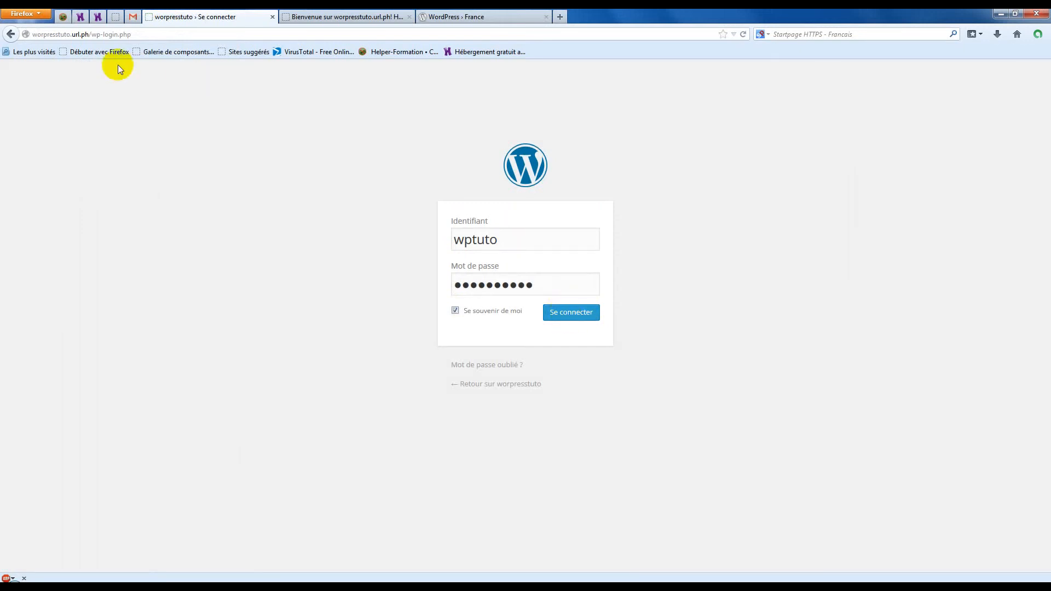
Drag the login page onto the bookmarks toolbar, then hide and reshow the Barre personnelle
left_click_drag(28, 32, 559, 61)
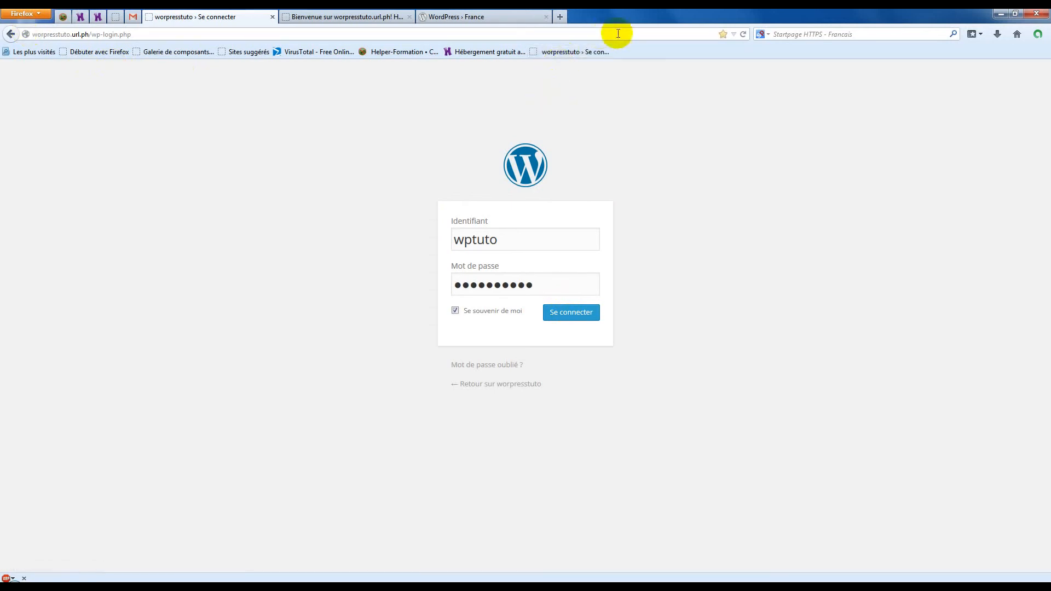
left_click(43, 14)
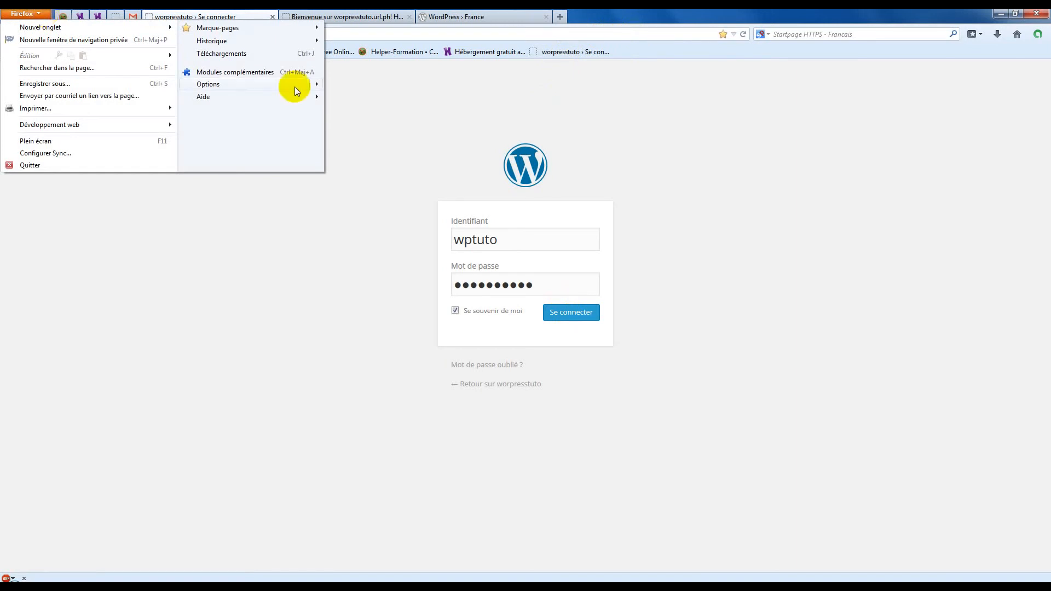
mouse_move(295, 87)
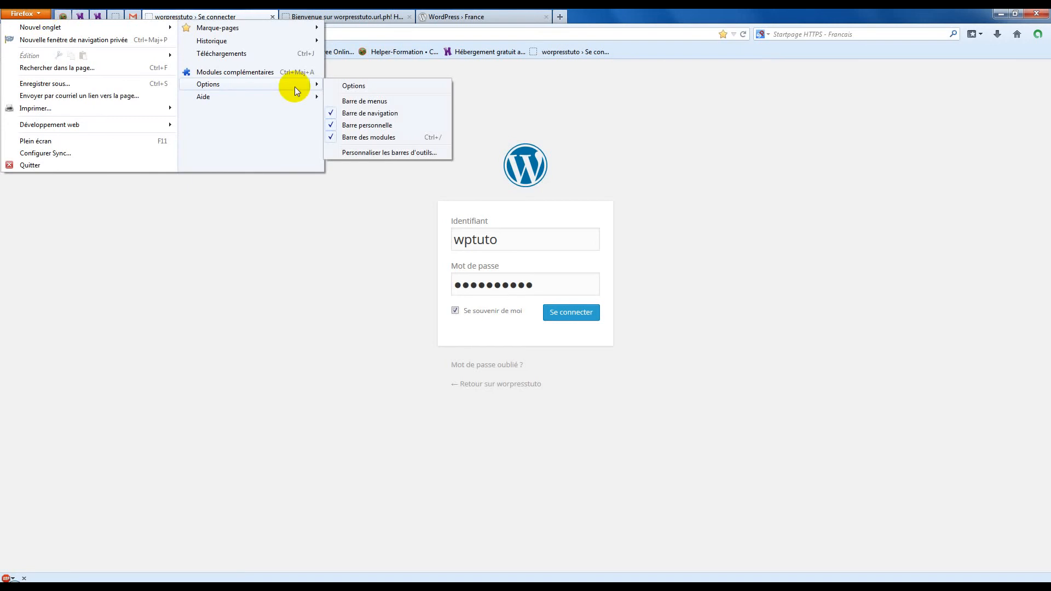
left_click(358, 126)
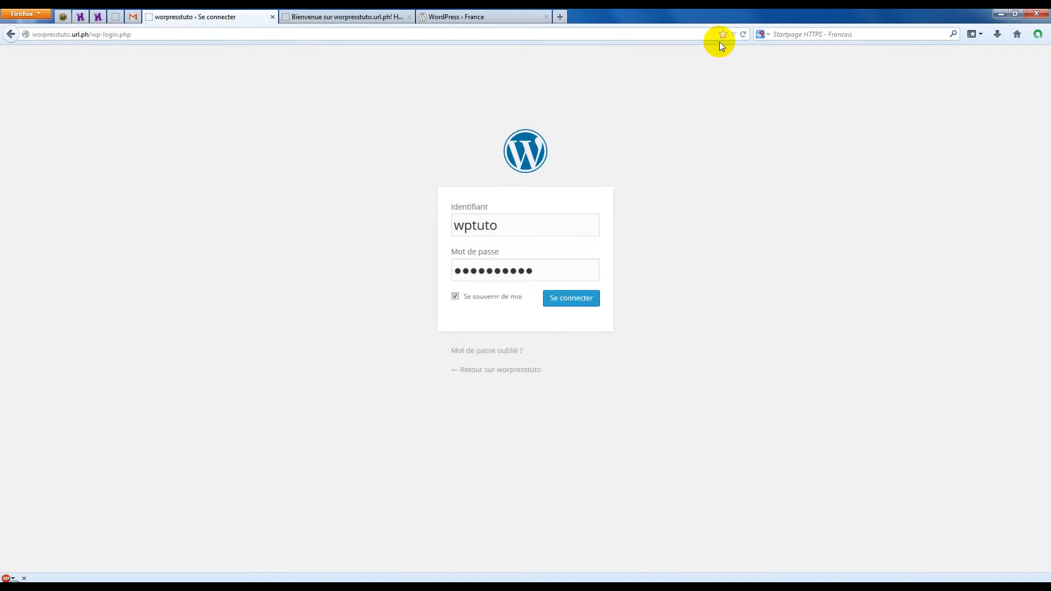
left_click(26, 14)
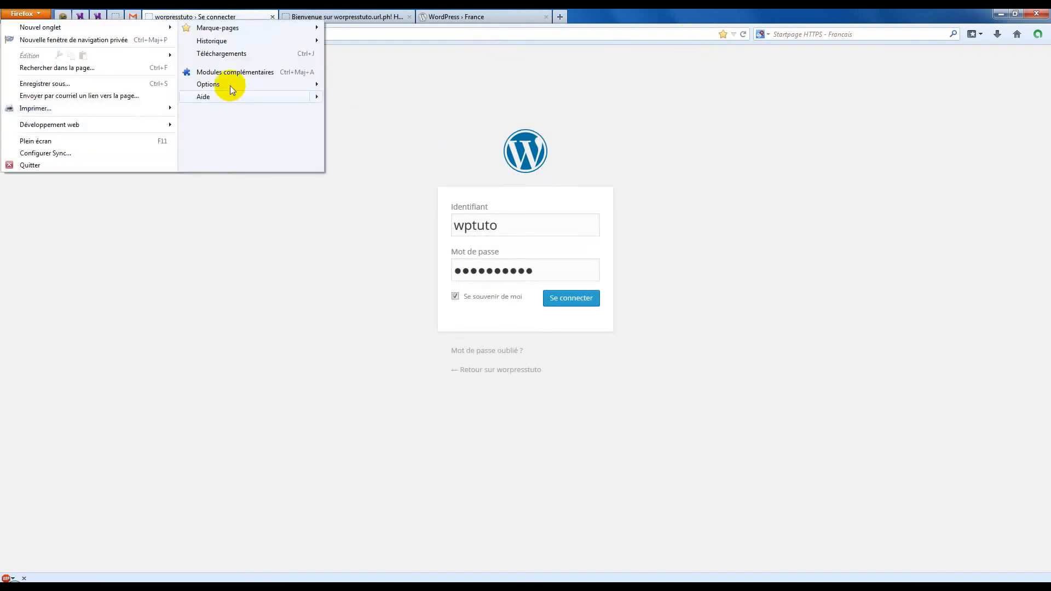
mouse_move(230, 85)
left_click(346, 125)
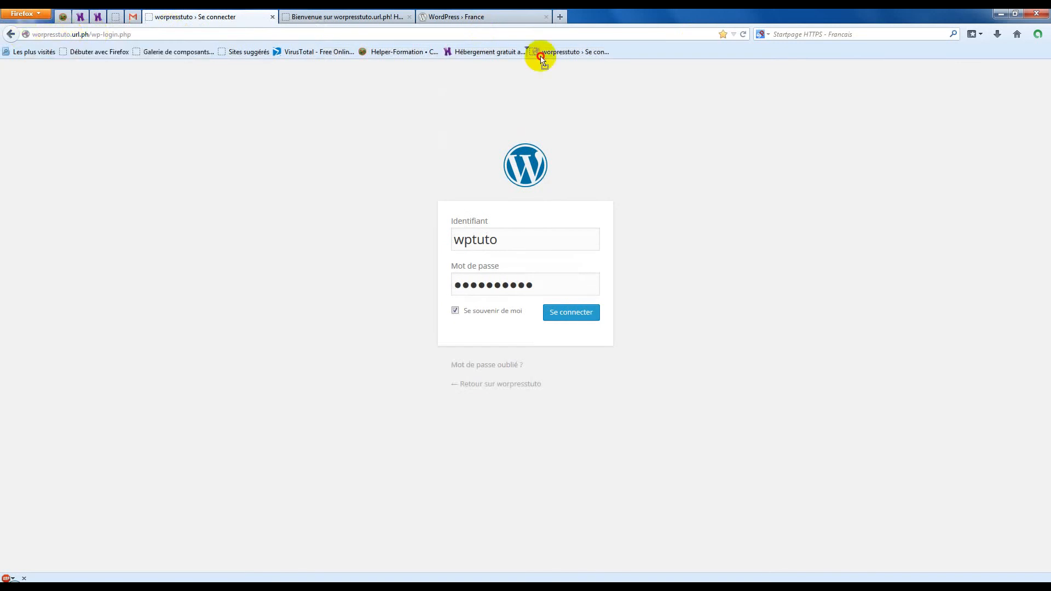
Remove the duplicate login-page bookmark from the bookmarks toolbar
left_click_drag(541, 59, 543, 54)
right_click(656, 52)
left_click(690, 179)
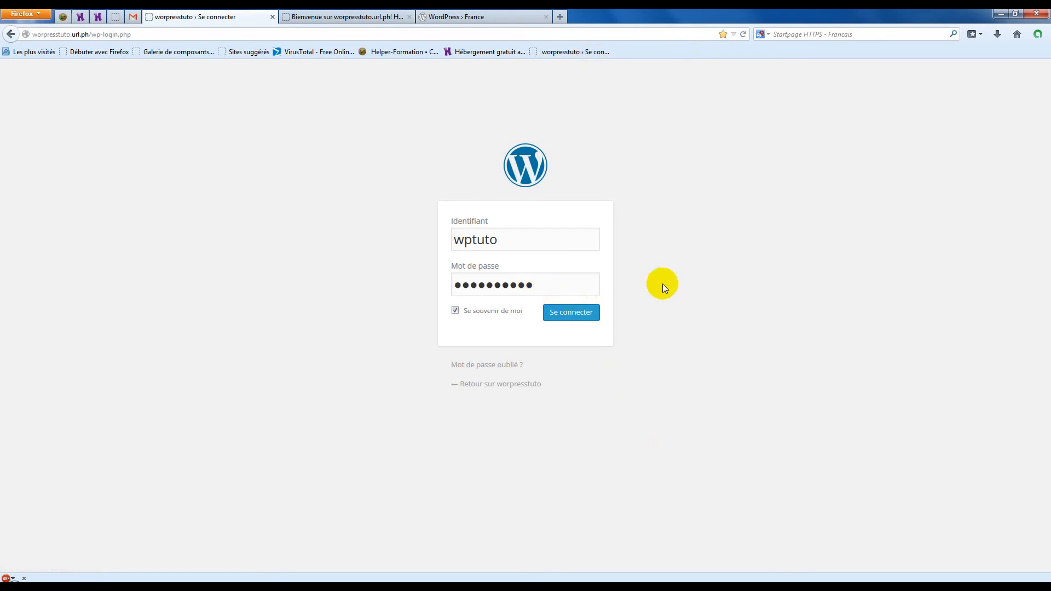
Log in to the Tableau de bord and dismiss Firefox's save-password prompt
left_click(586, 323)
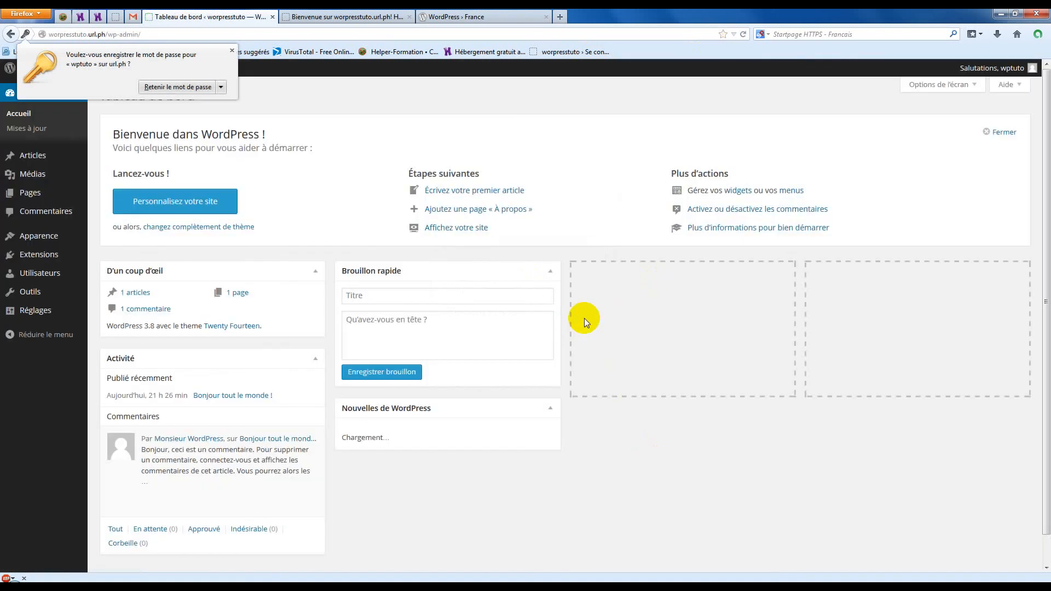
left_click(232, 50)
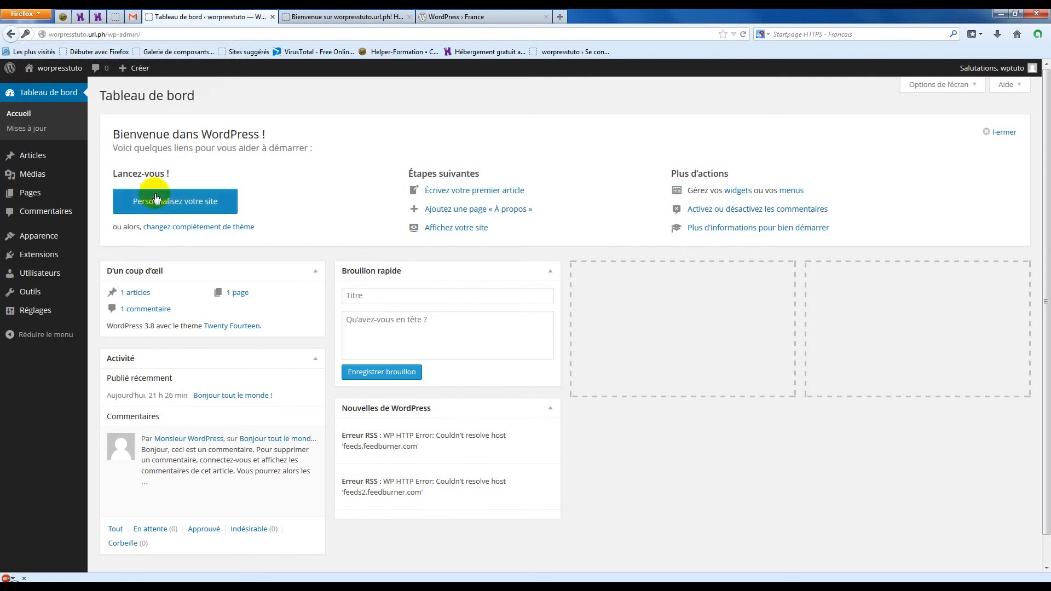